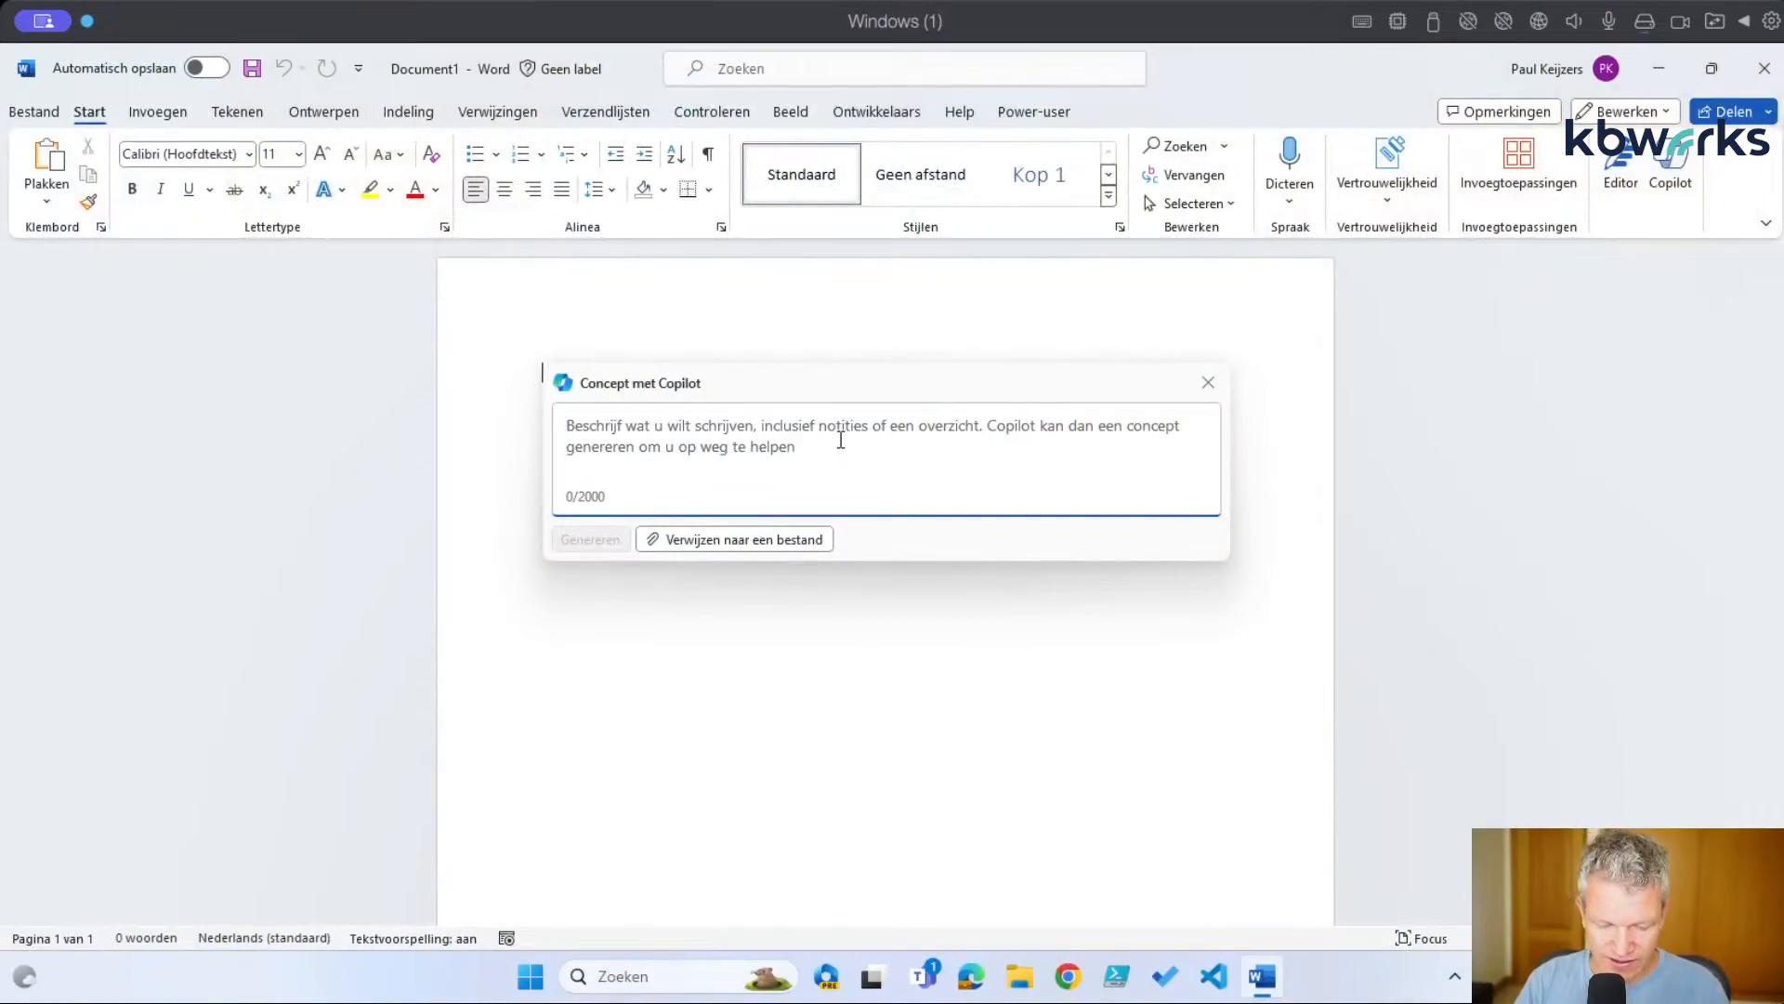
Enter the Copilot request 'Can you generate a document on the latest ebikes?', correcting the typo in 'generate'
{"action": "type", "text": "Can you"}
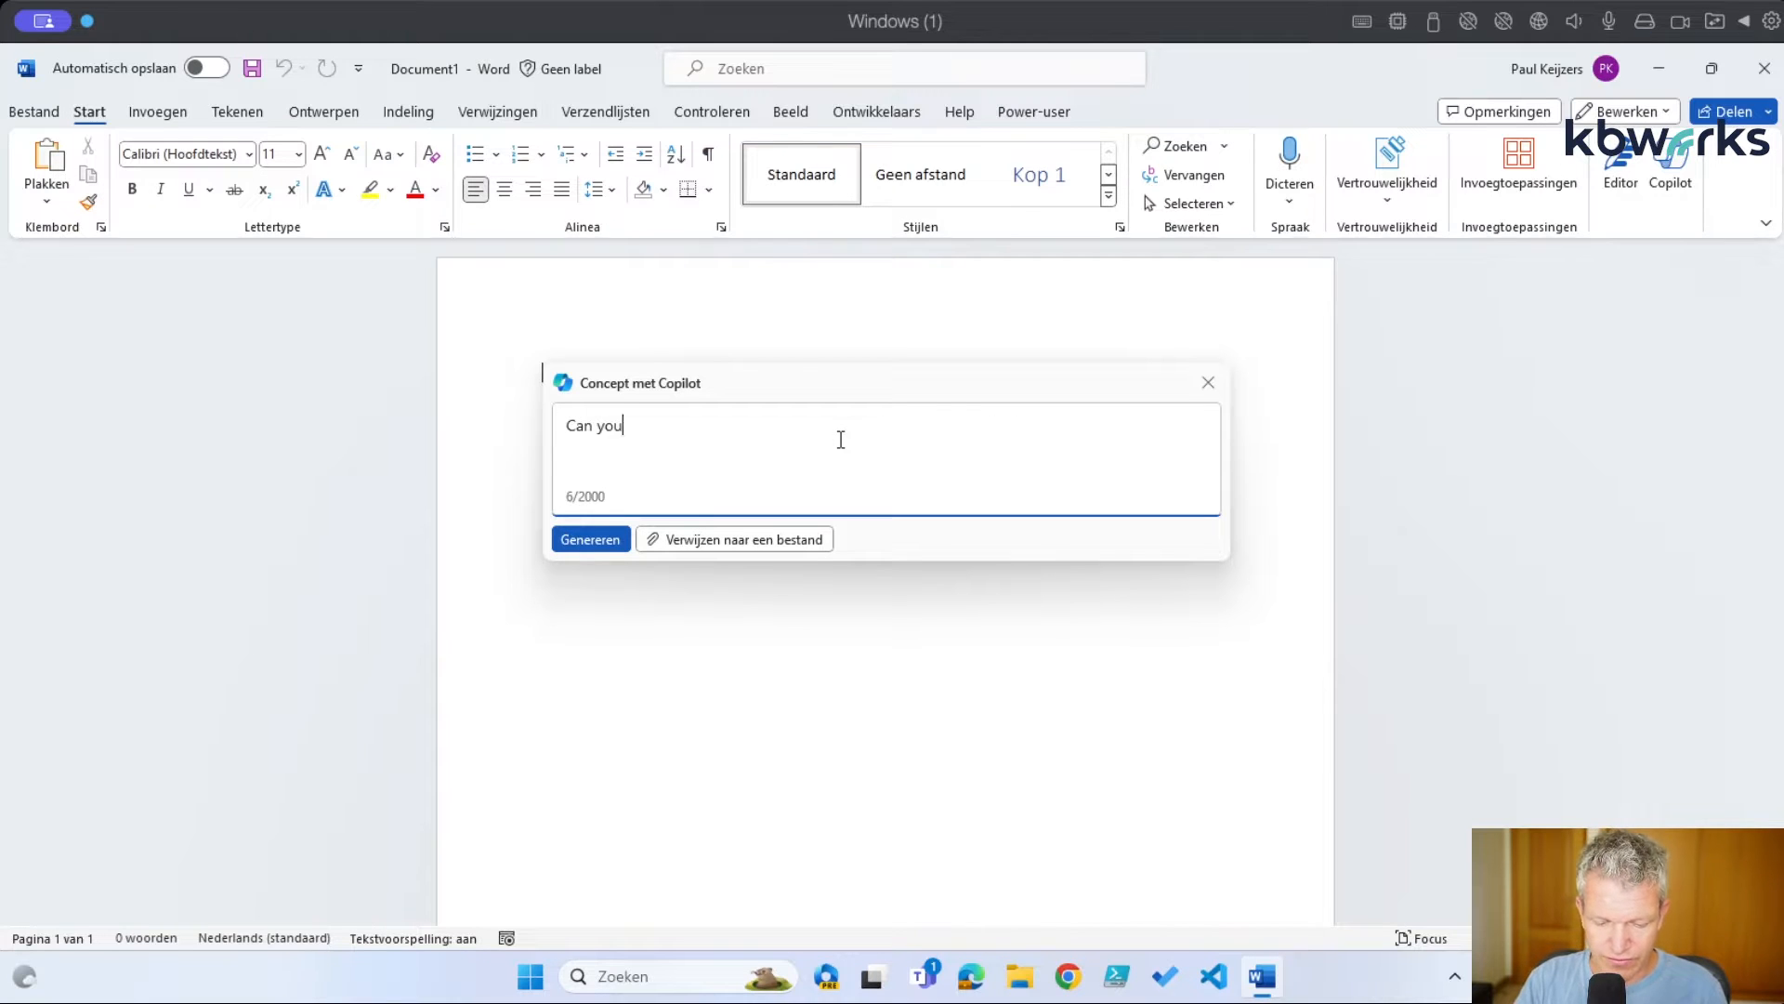
{"action": "type", "text": " generea"}
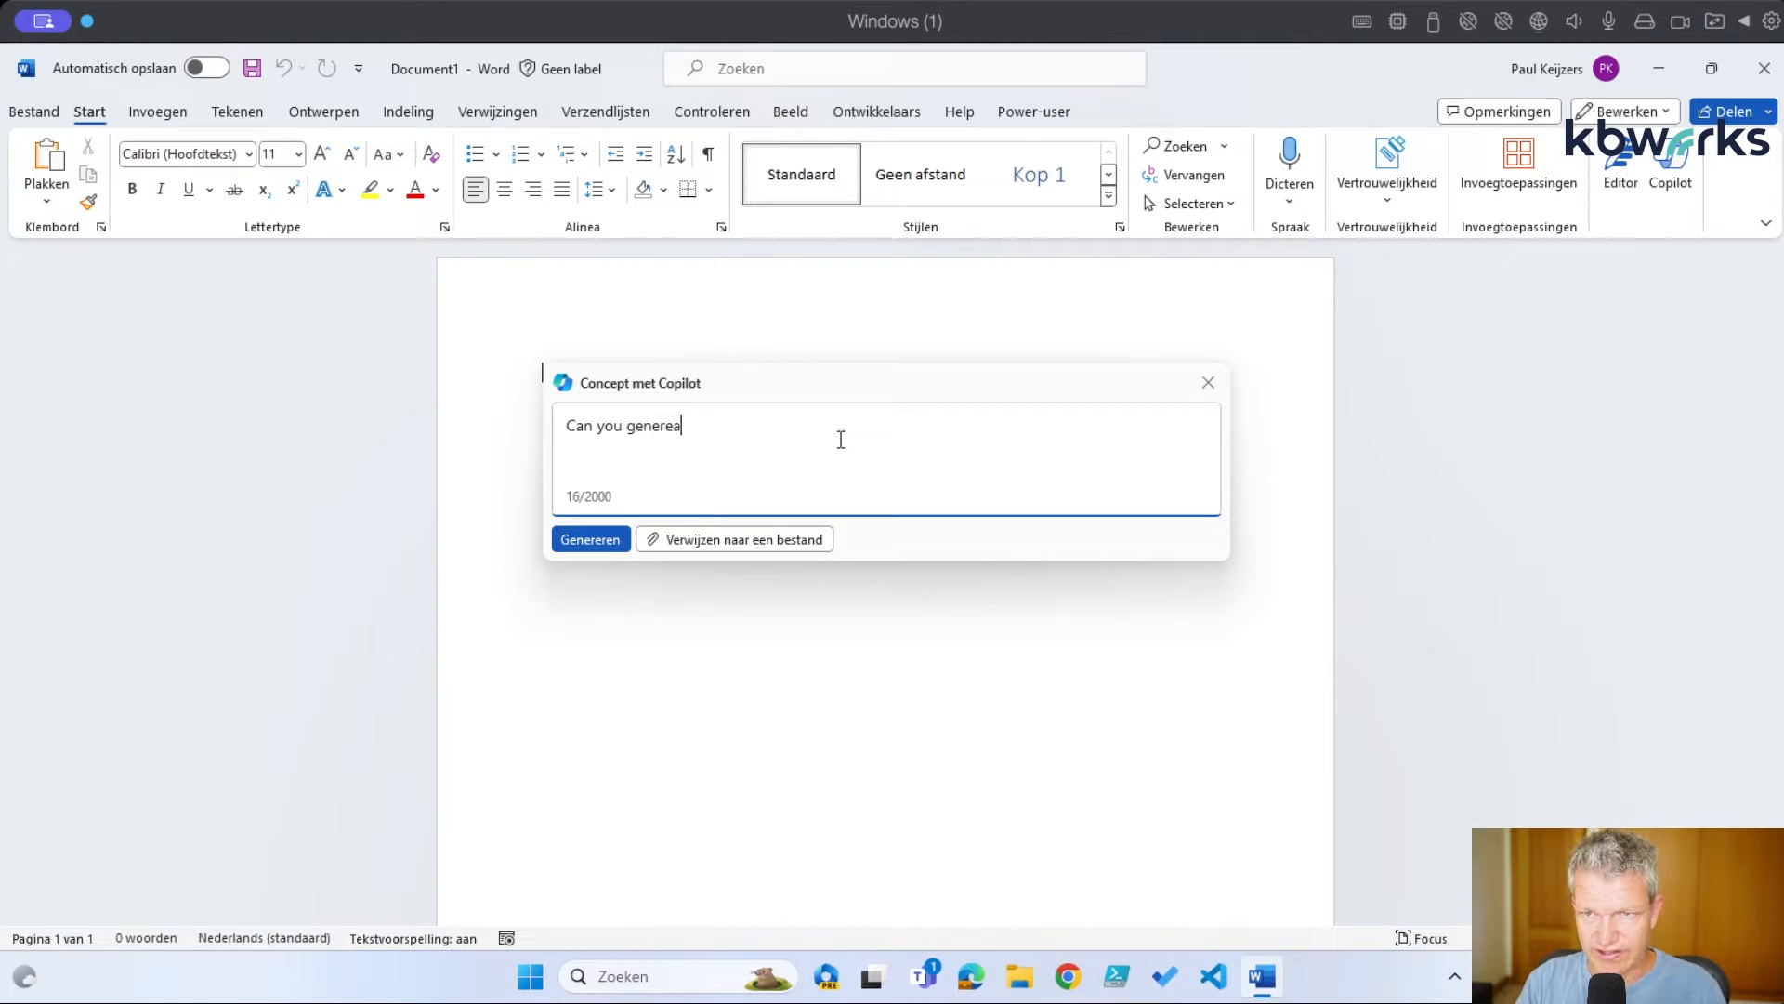
{"action": "key", "text": "BackSpace"}
{"action": "key", "text": "BackSpace"}
{"action": "type", "text": "ate a "}
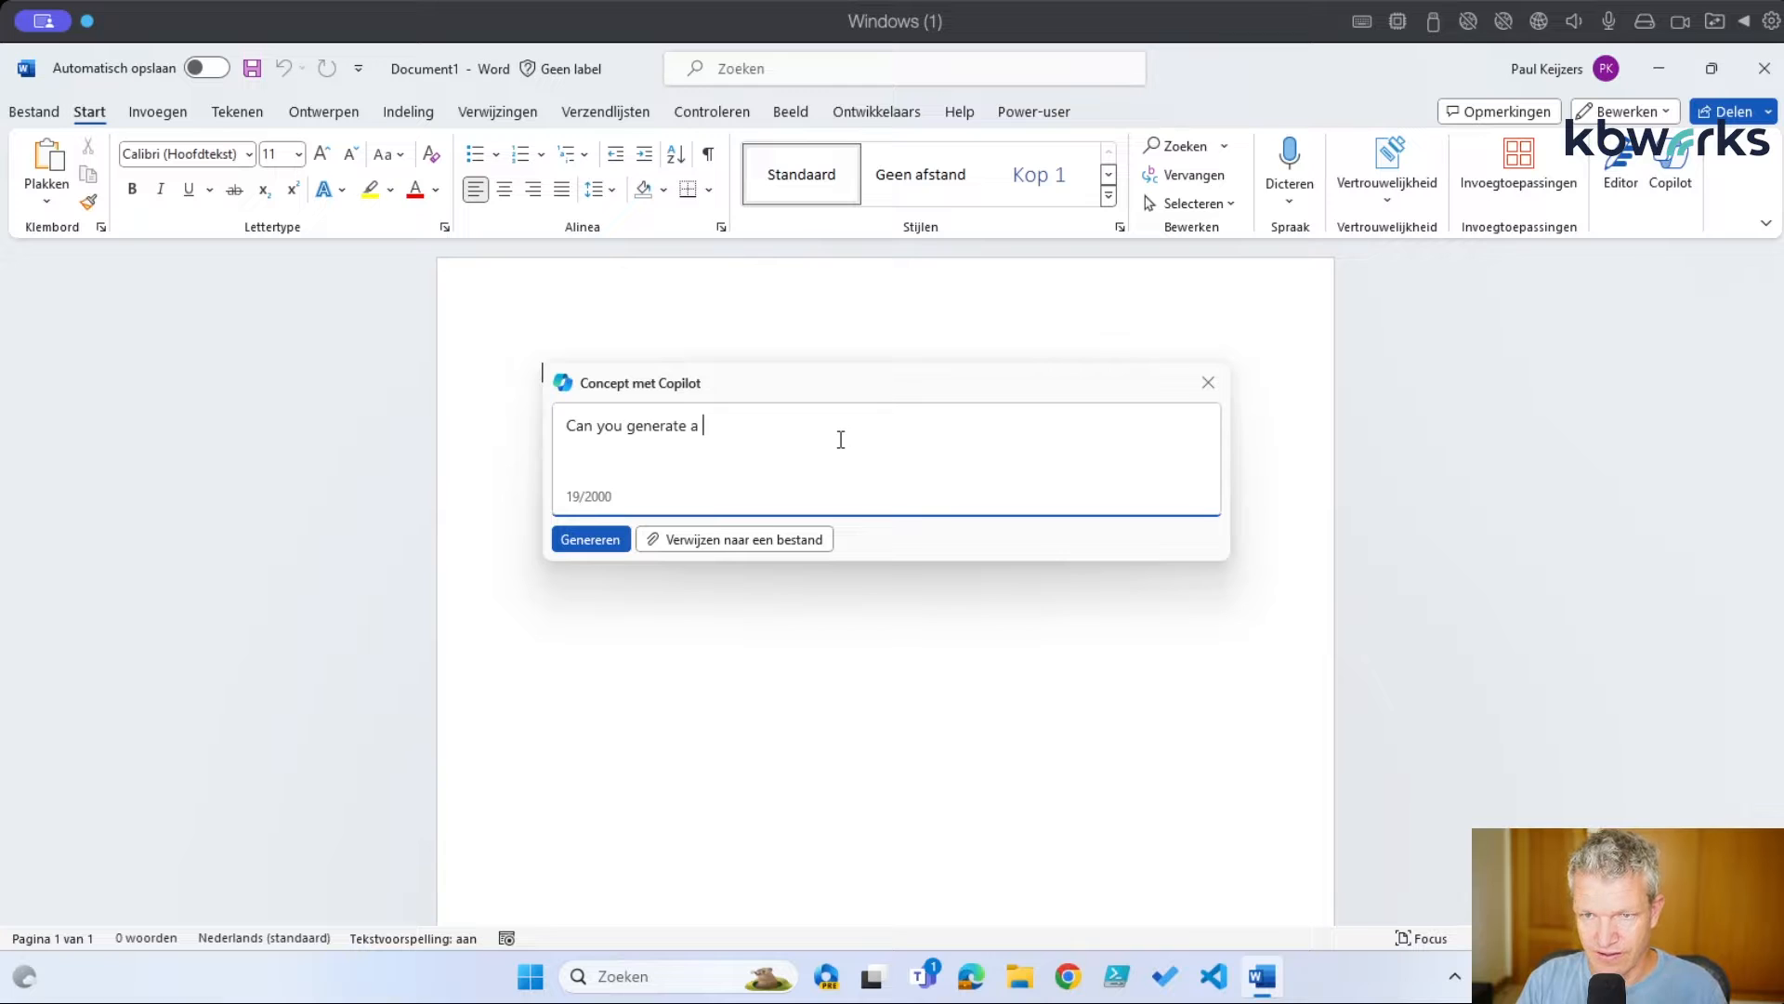
{"action": "type", "text": "documen"}
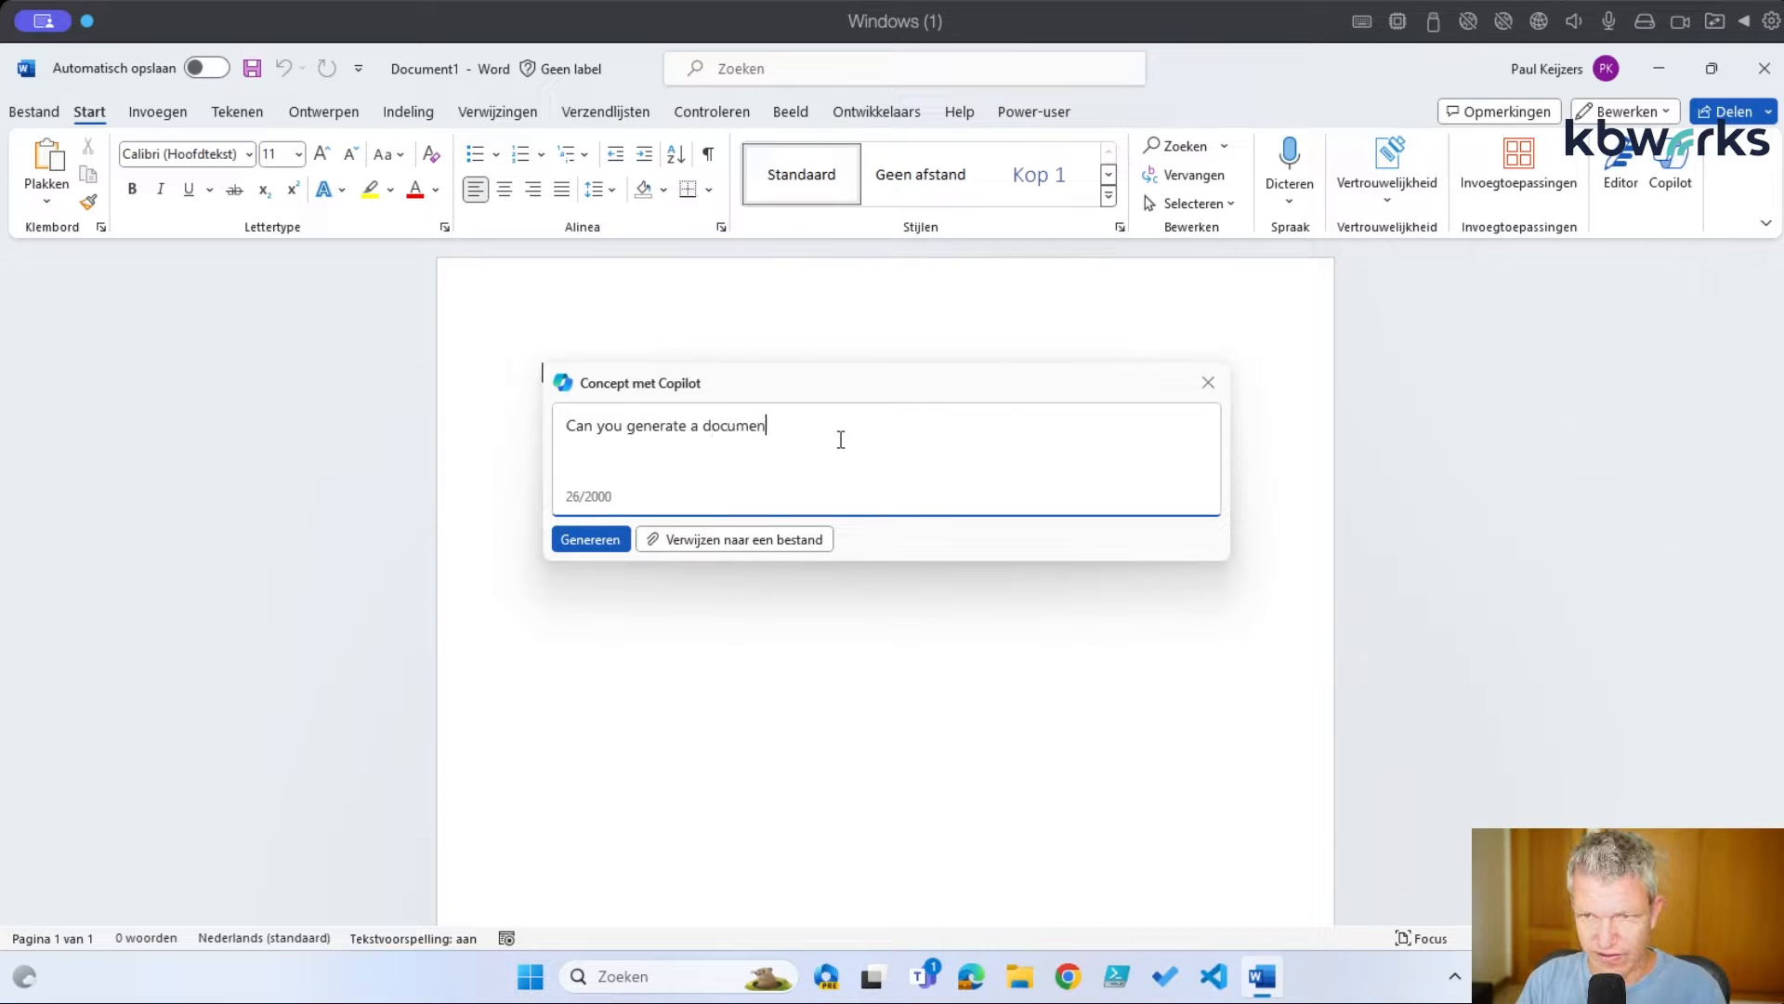
{"action": "type", "text": "t on "}
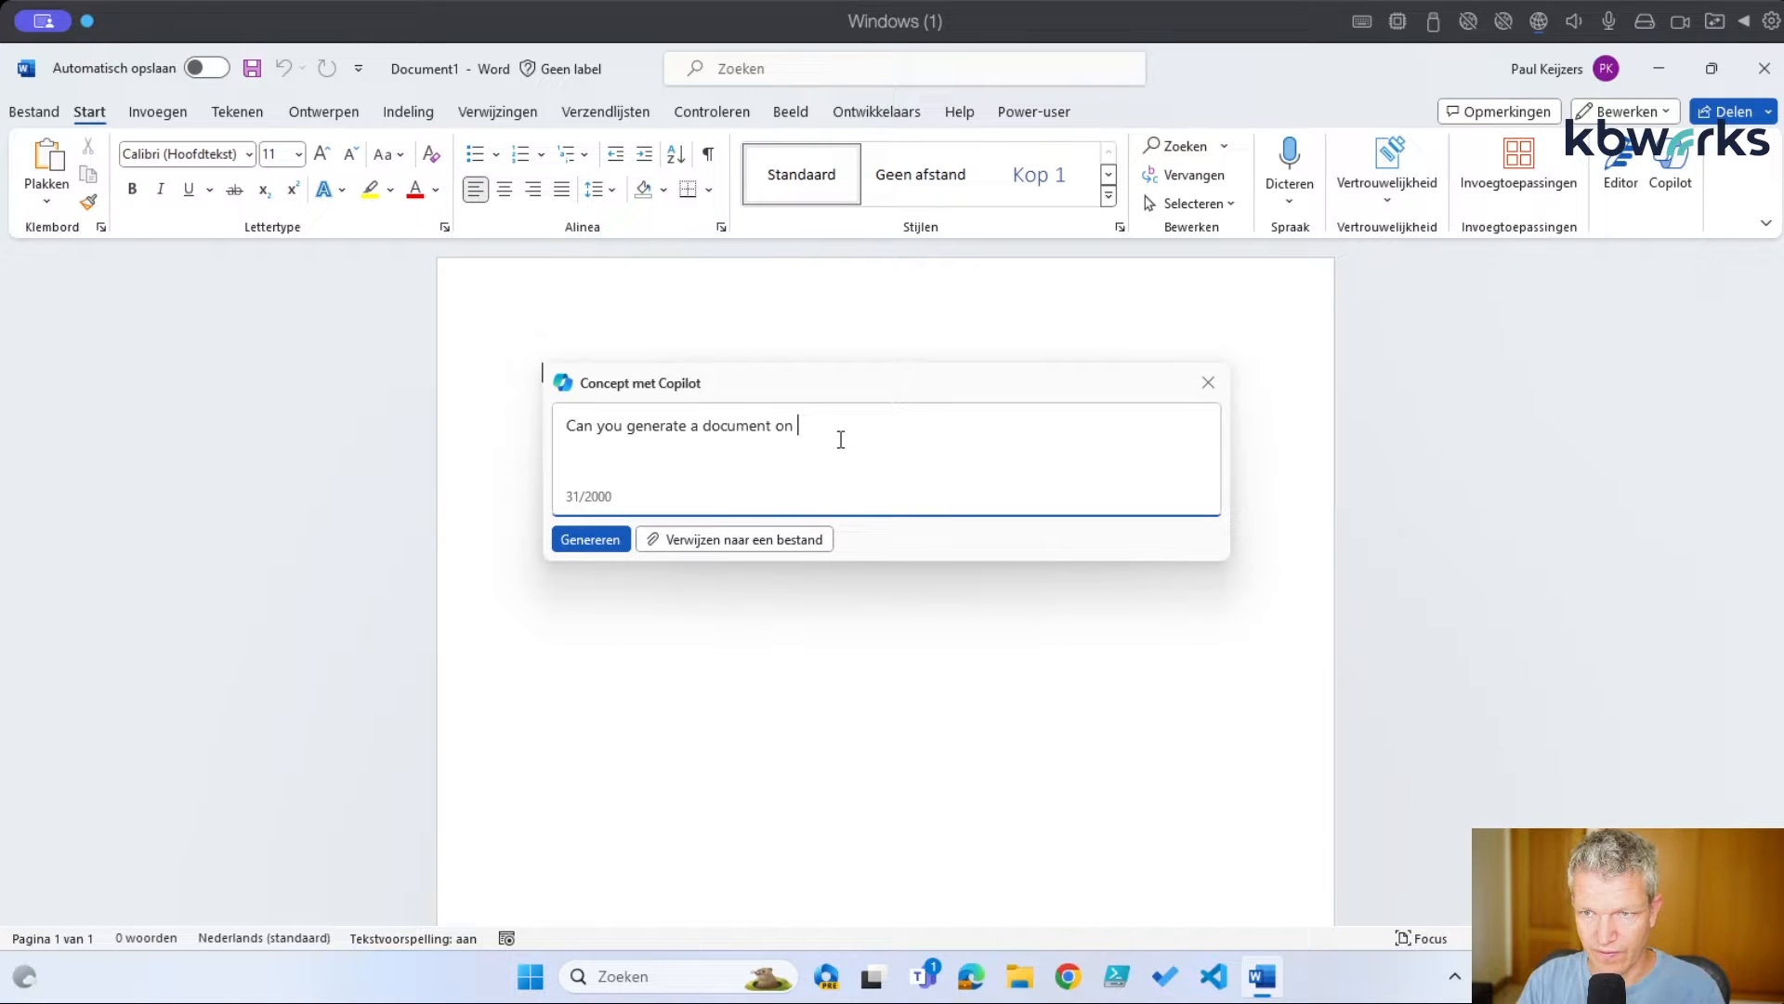
{"action": "type", "text": "the "}
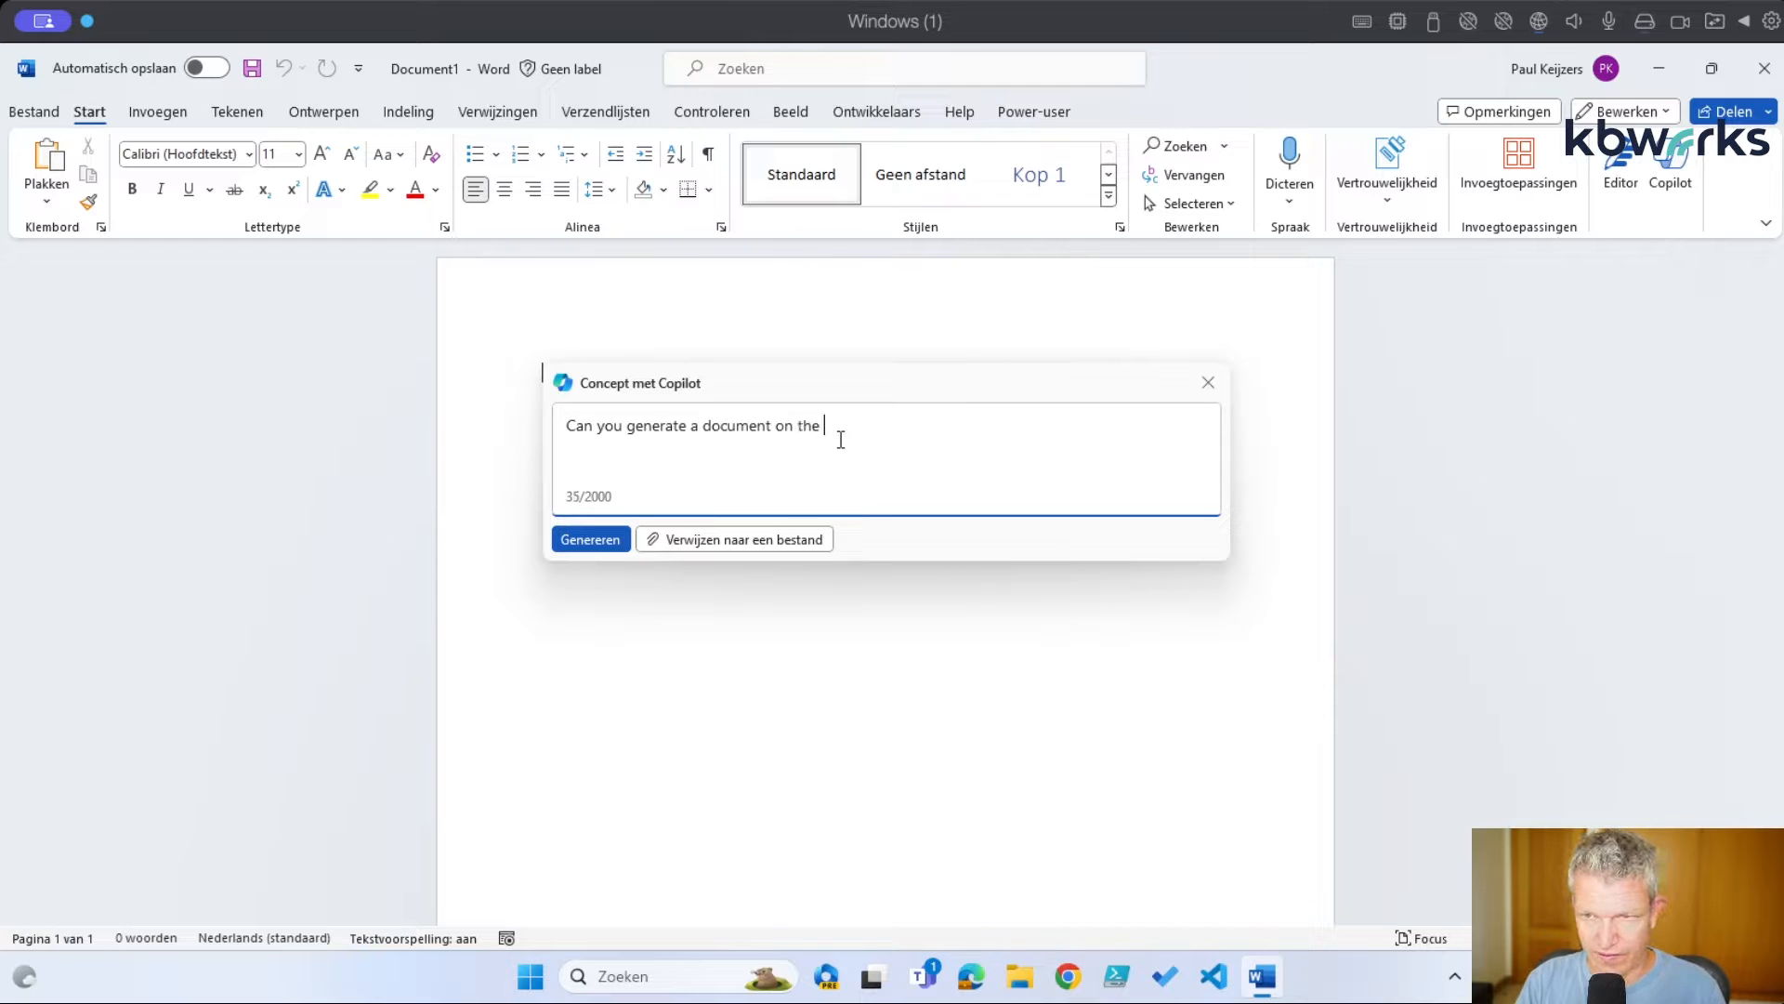
{"action": "type", "text": "latest ebik"}
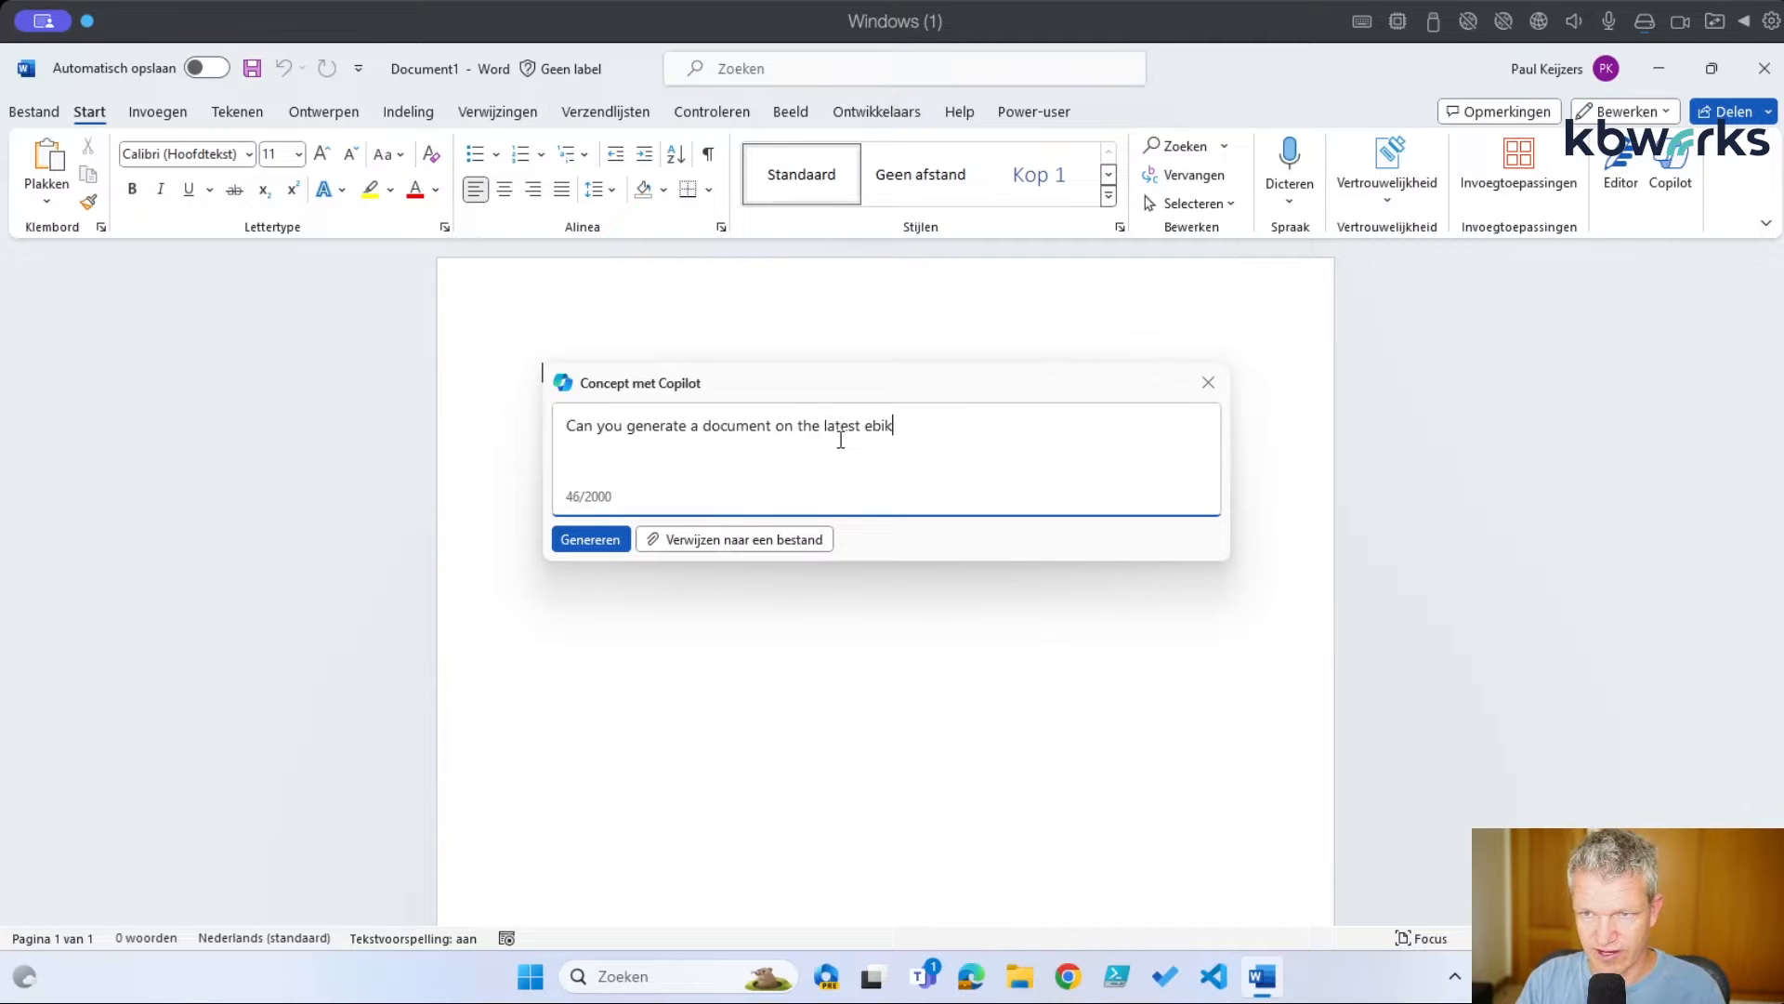
{"action": "type", "text": "es?"}
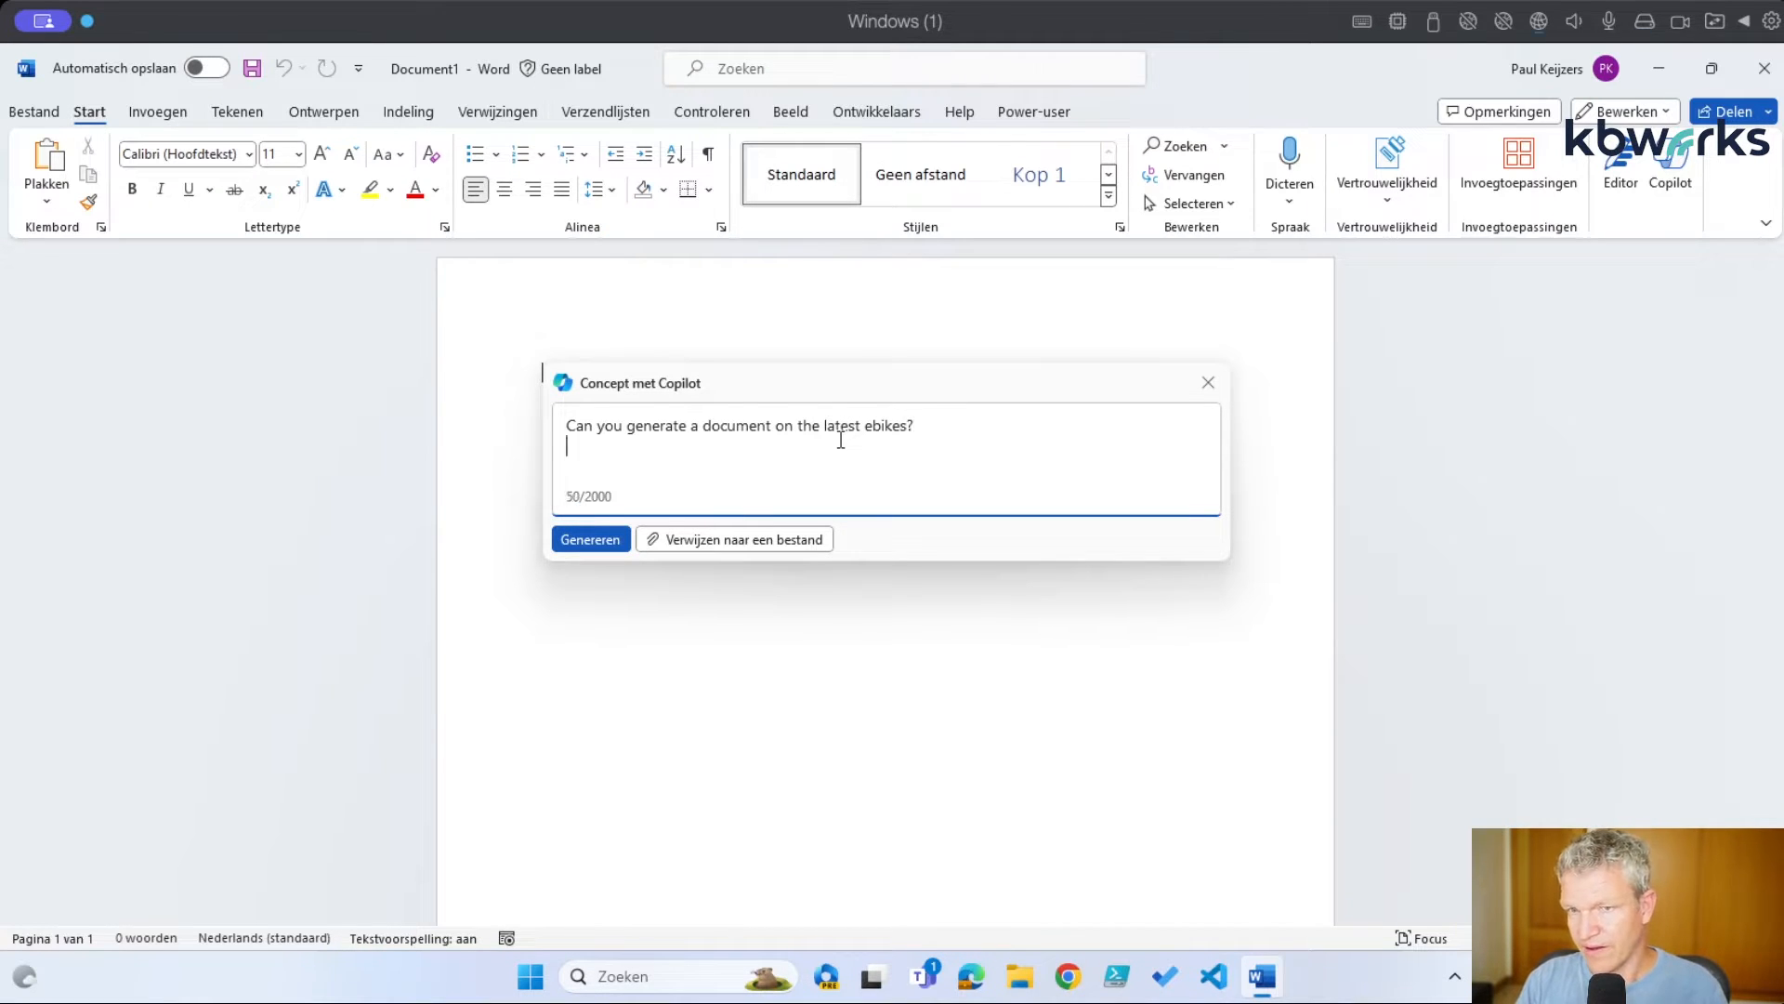
Generate the Copilot ebike draft and scroll through its three pages
{"action": "left_click", "coordinate": [592, 541]}
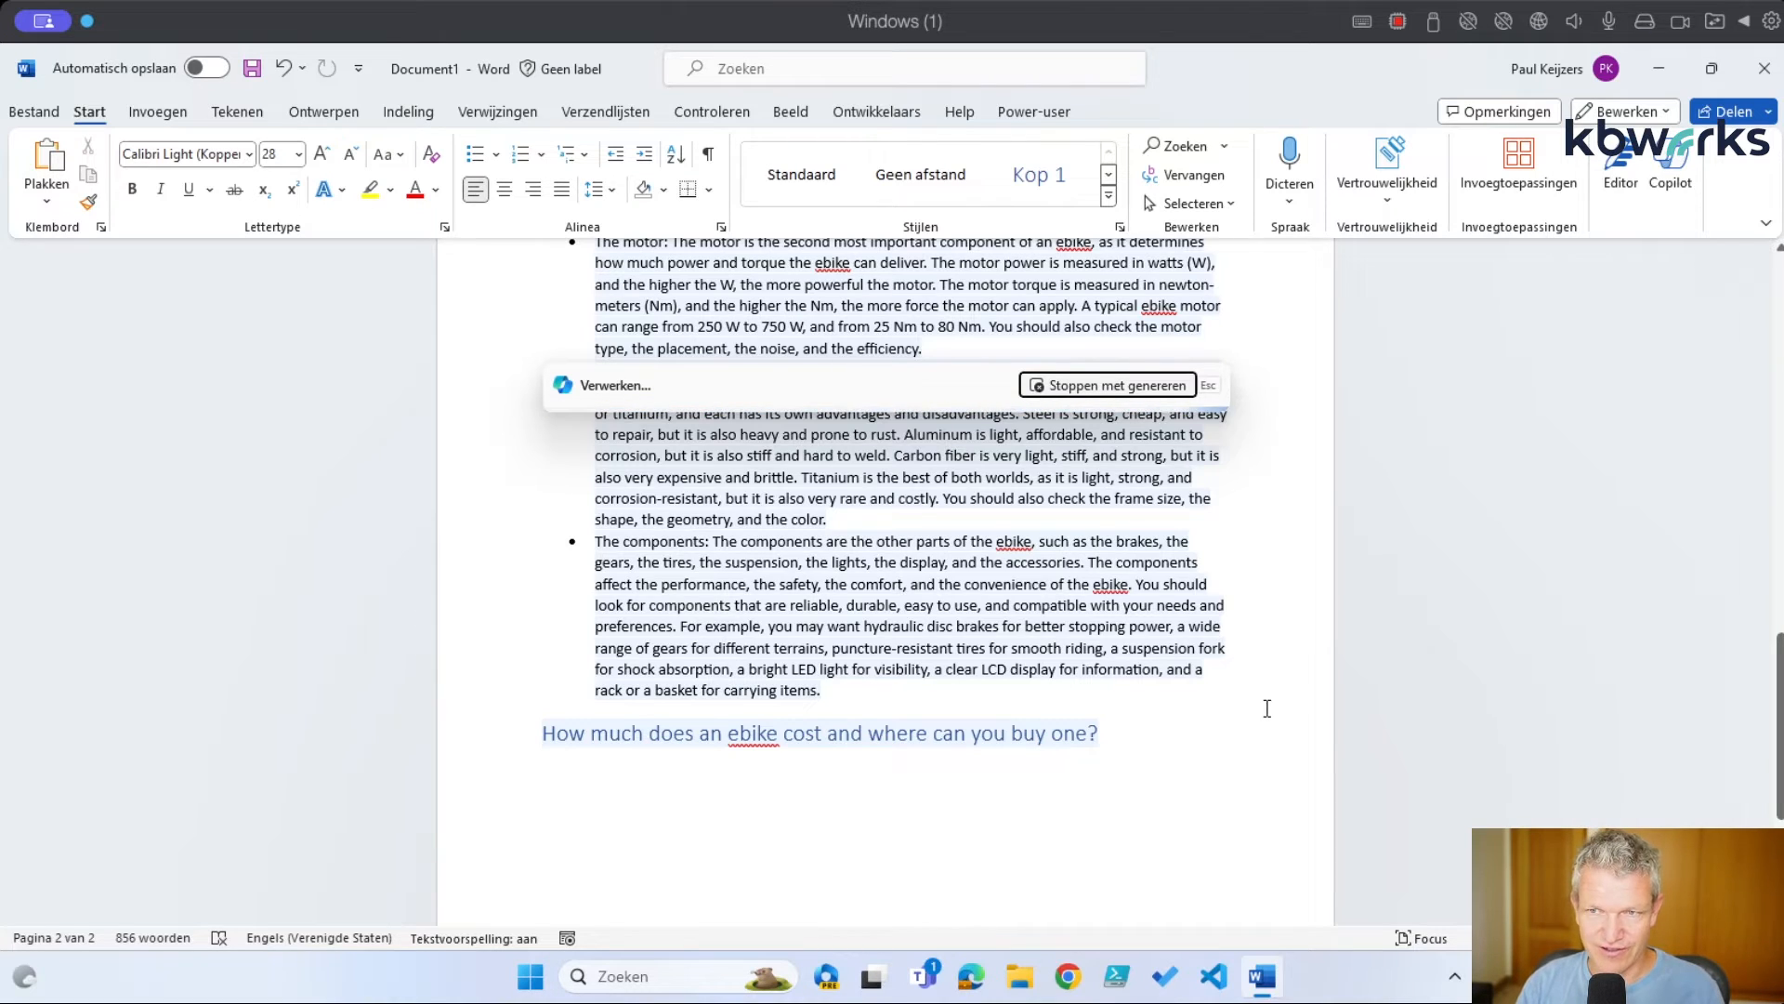
{"action": "scroll", "coordinate": [1199, 699], "scroll_direction": "up", "scroll_amount": 8}
{"action": "scroll", "coordinate": [1183, 715], "scroll_direction": "up", "scroll_amount": 3}
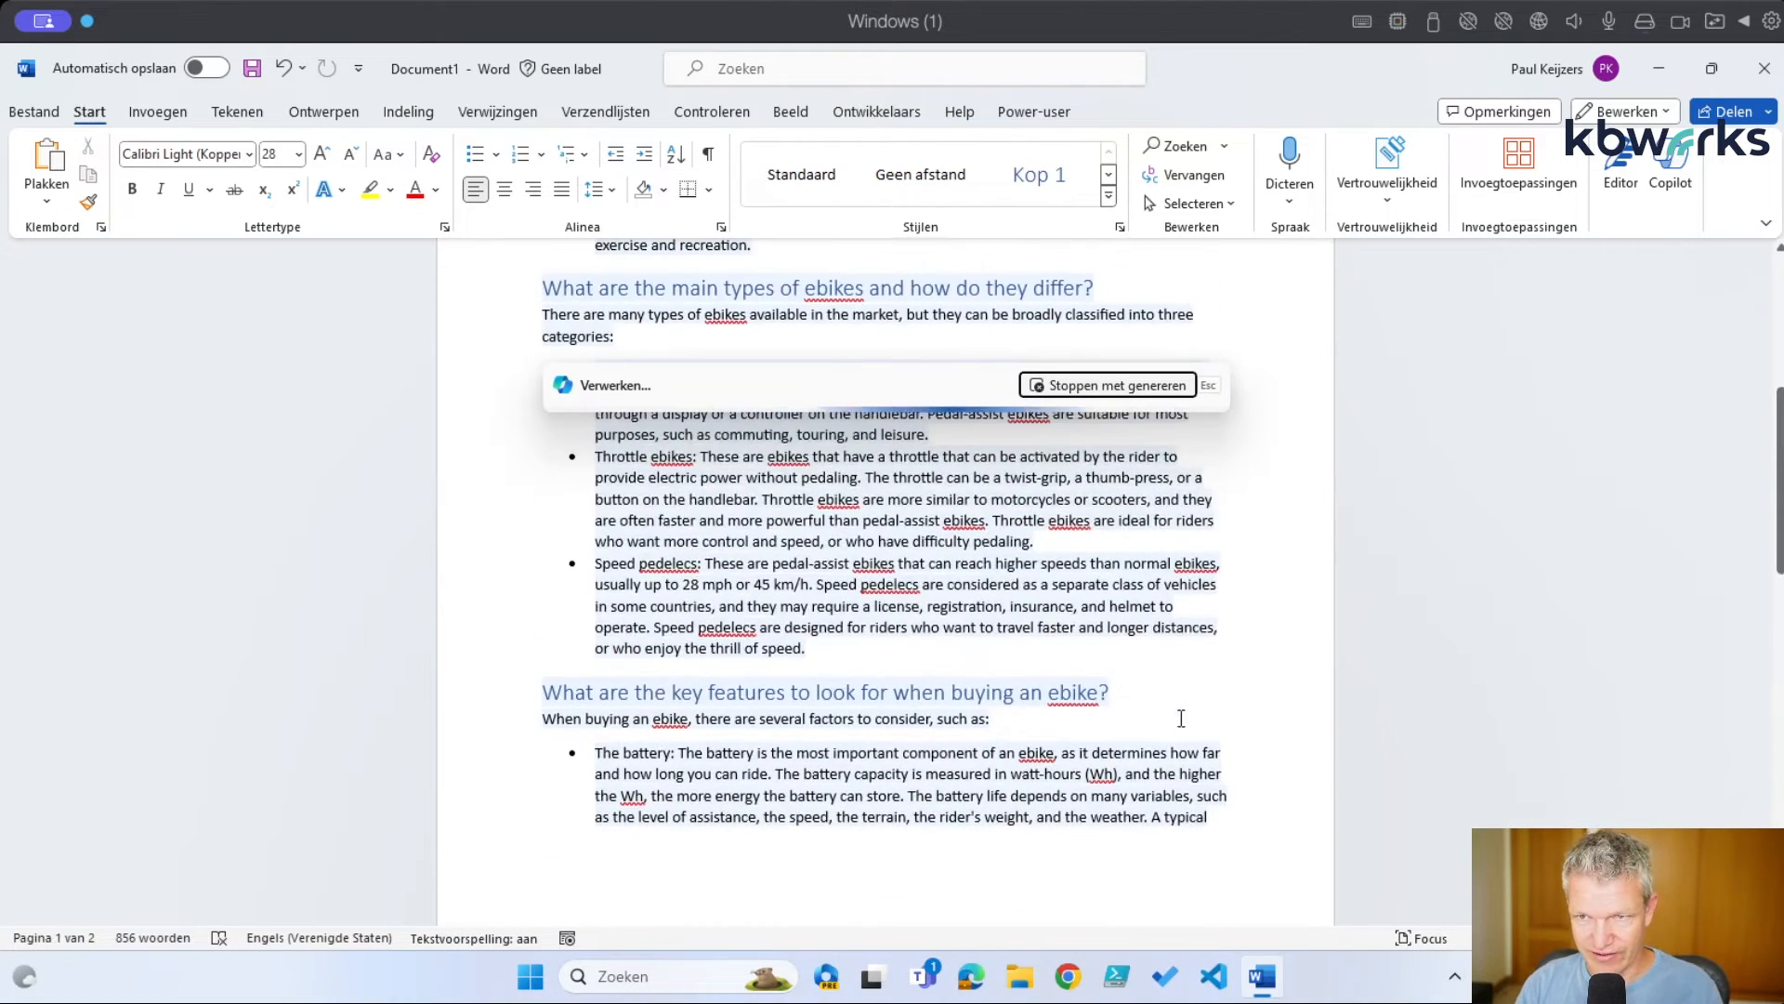
{"action": "scroll", "coordinate": [1147, 783], "scroll_direction": "down", "scroll_amount": 10}
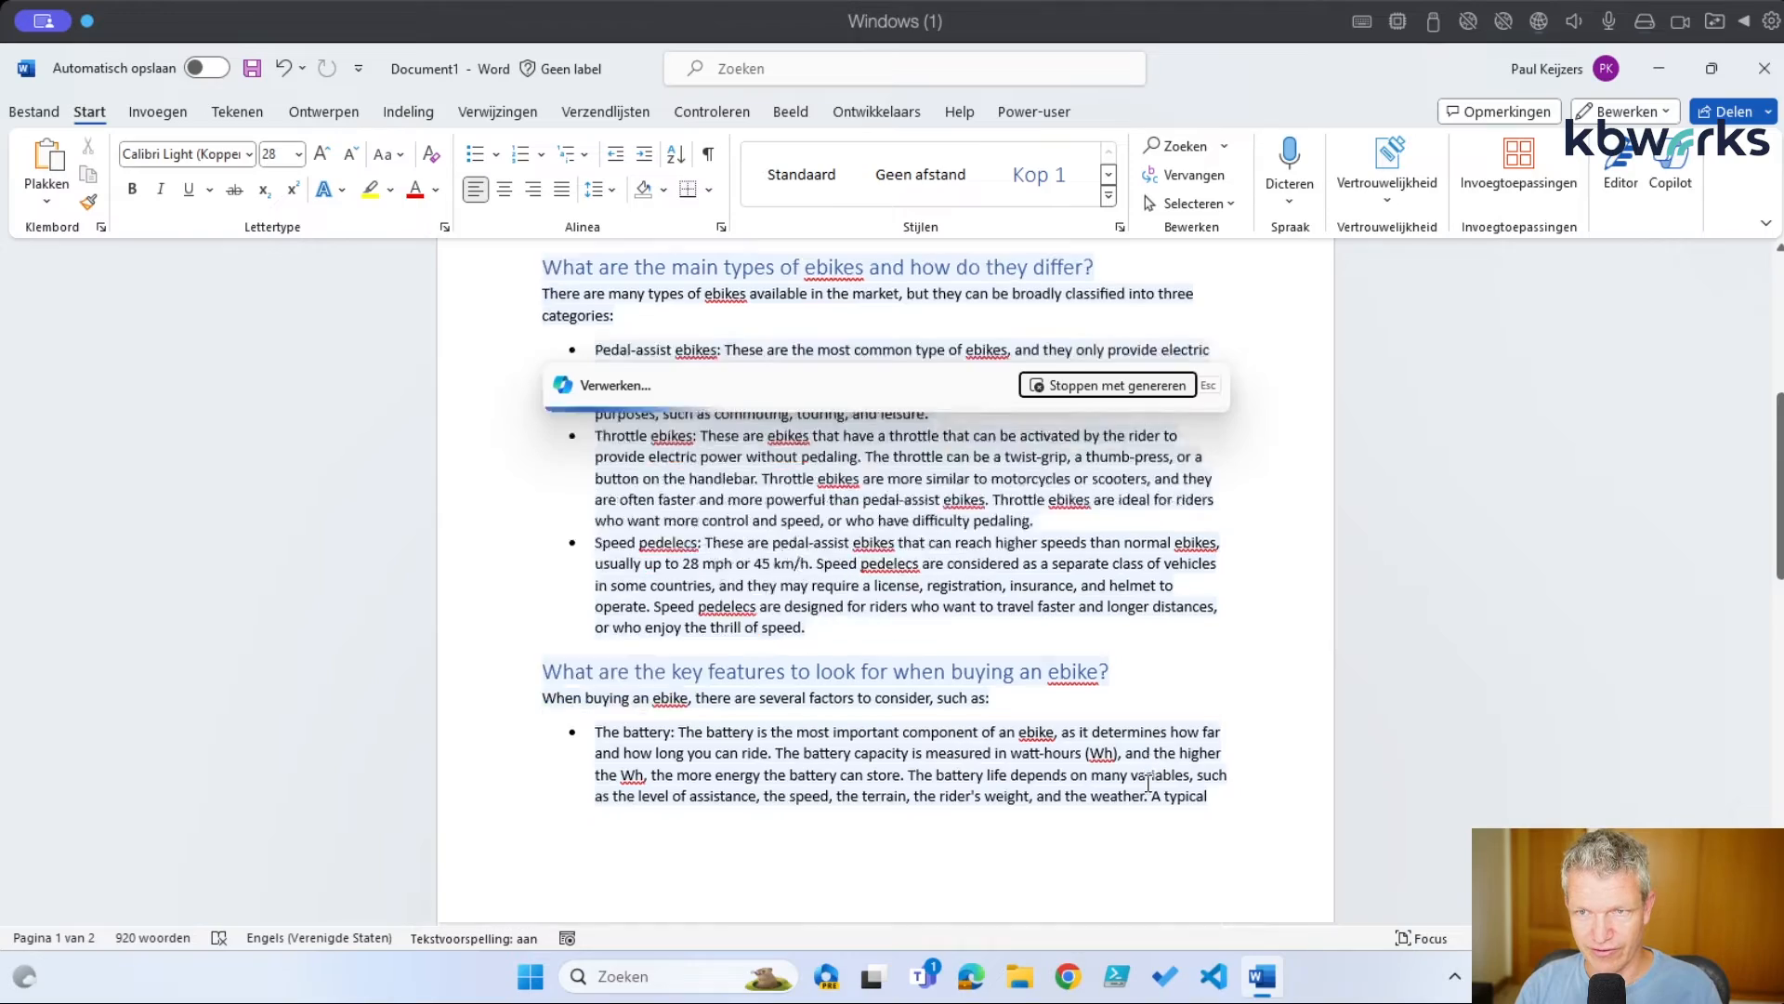
{"action": "scroll", "coordinate": [1148, 784], "scroll_direction": "down", "scroll_amount": 7}
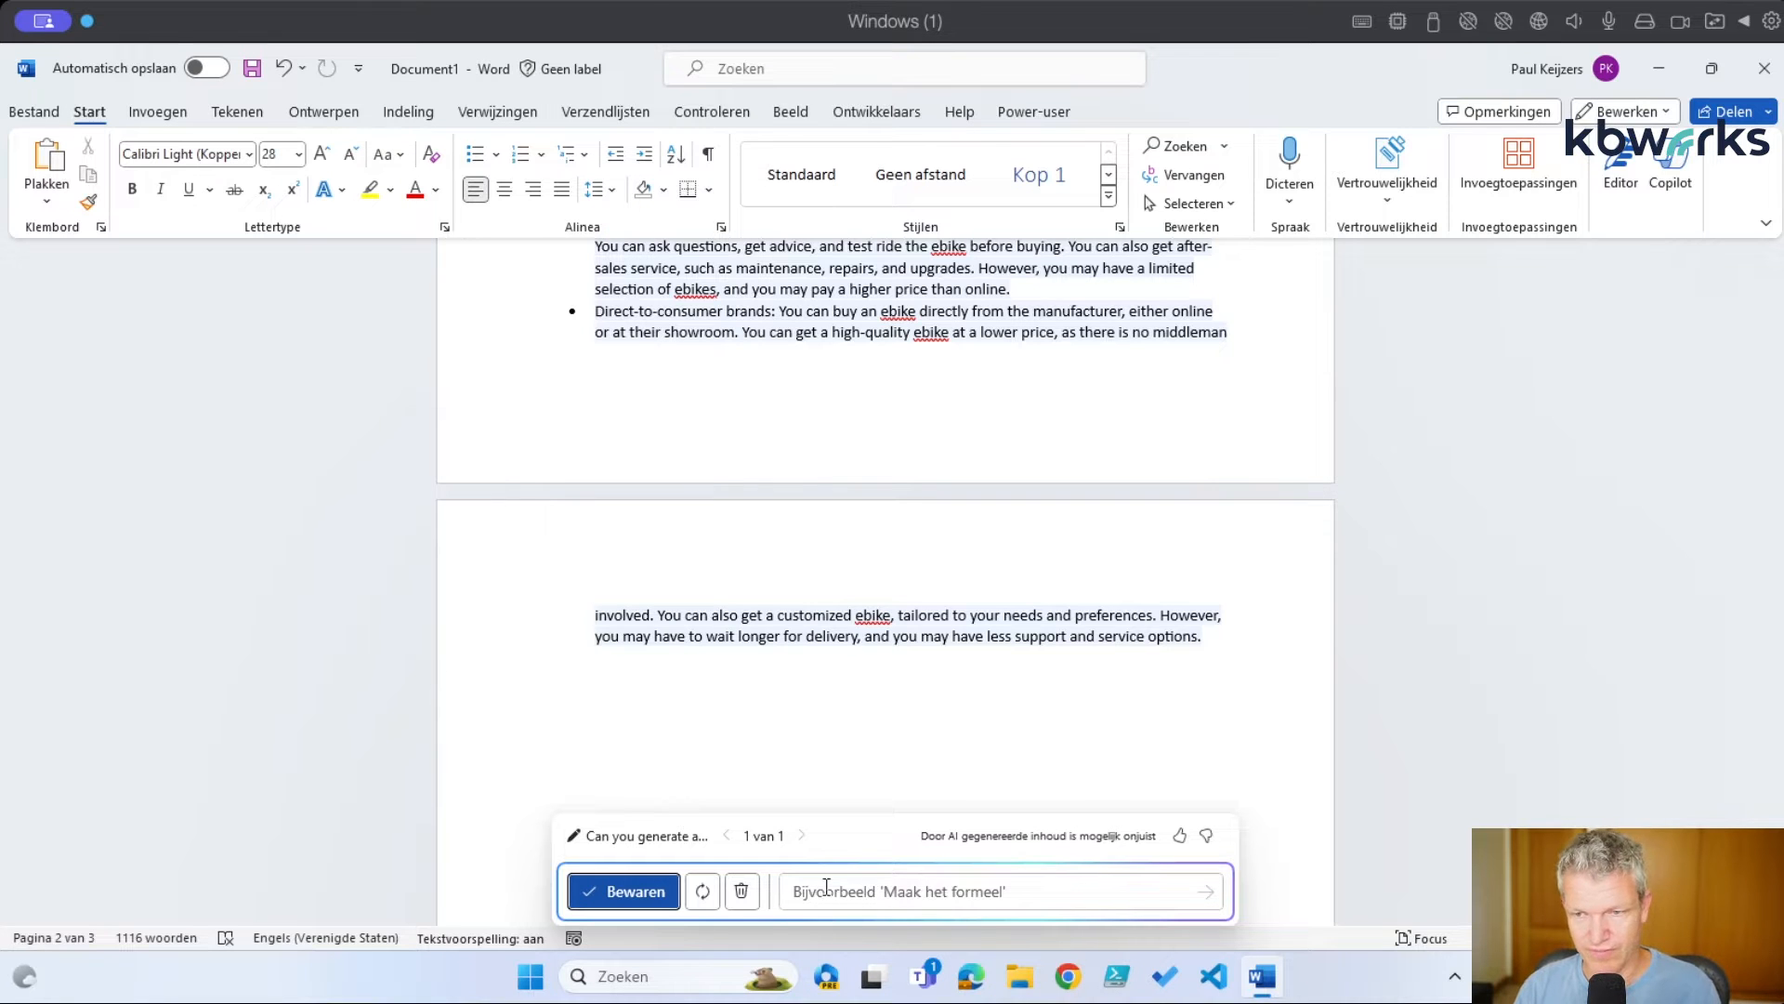
Discard the ebike draft and request 'Can you write a document on the latest innovations based on this powerpoint'
{"action": "left_click", "coordinate": [743, 894]}
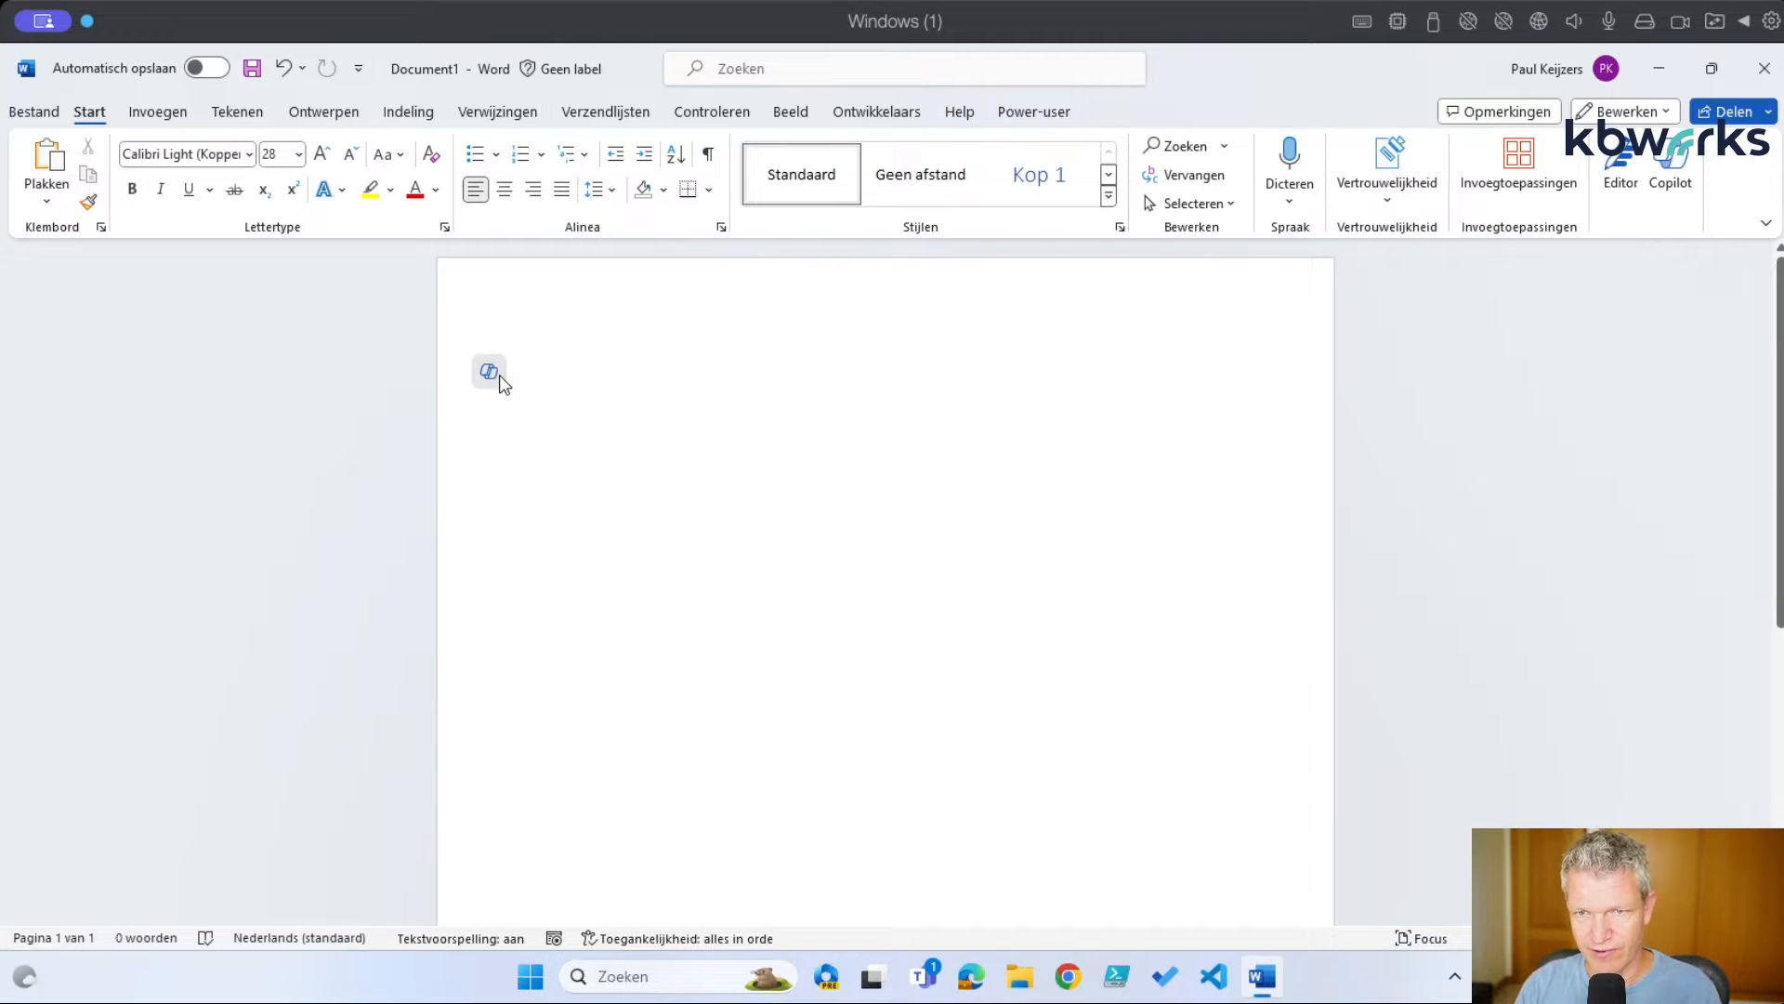
{"action": "left_click", "coordinate": [500, 376]}
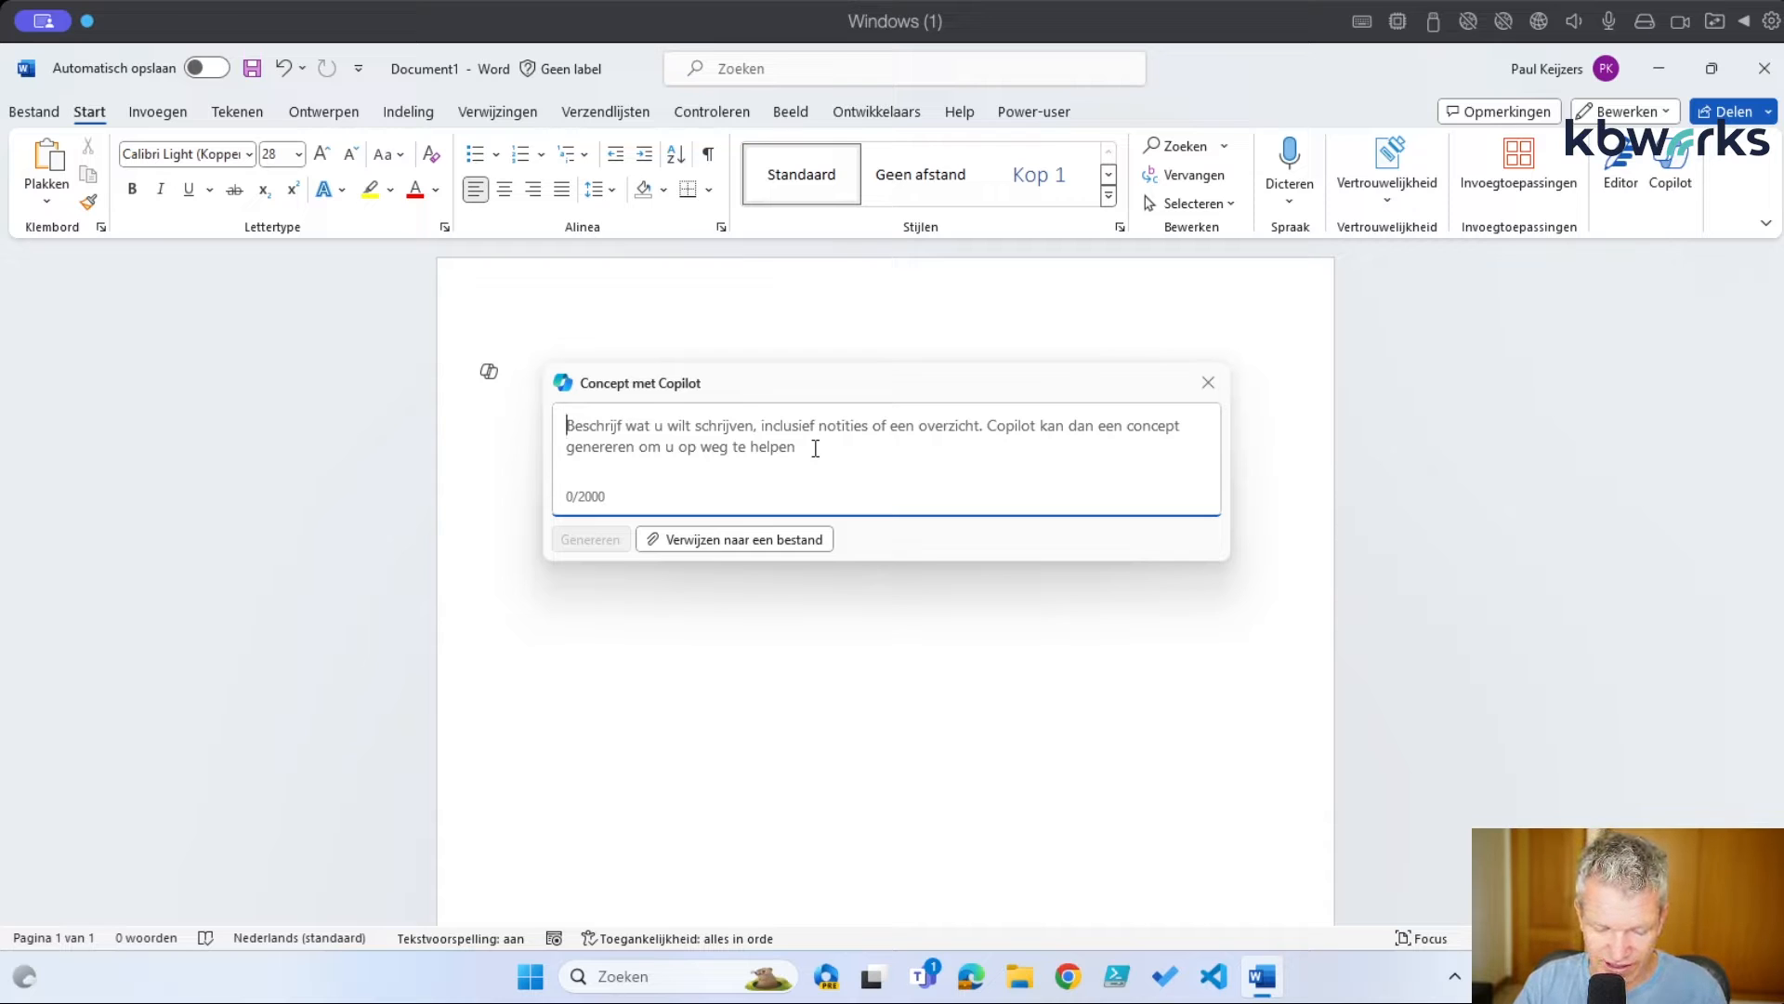
{"action": "type", "text": "Can you r"}
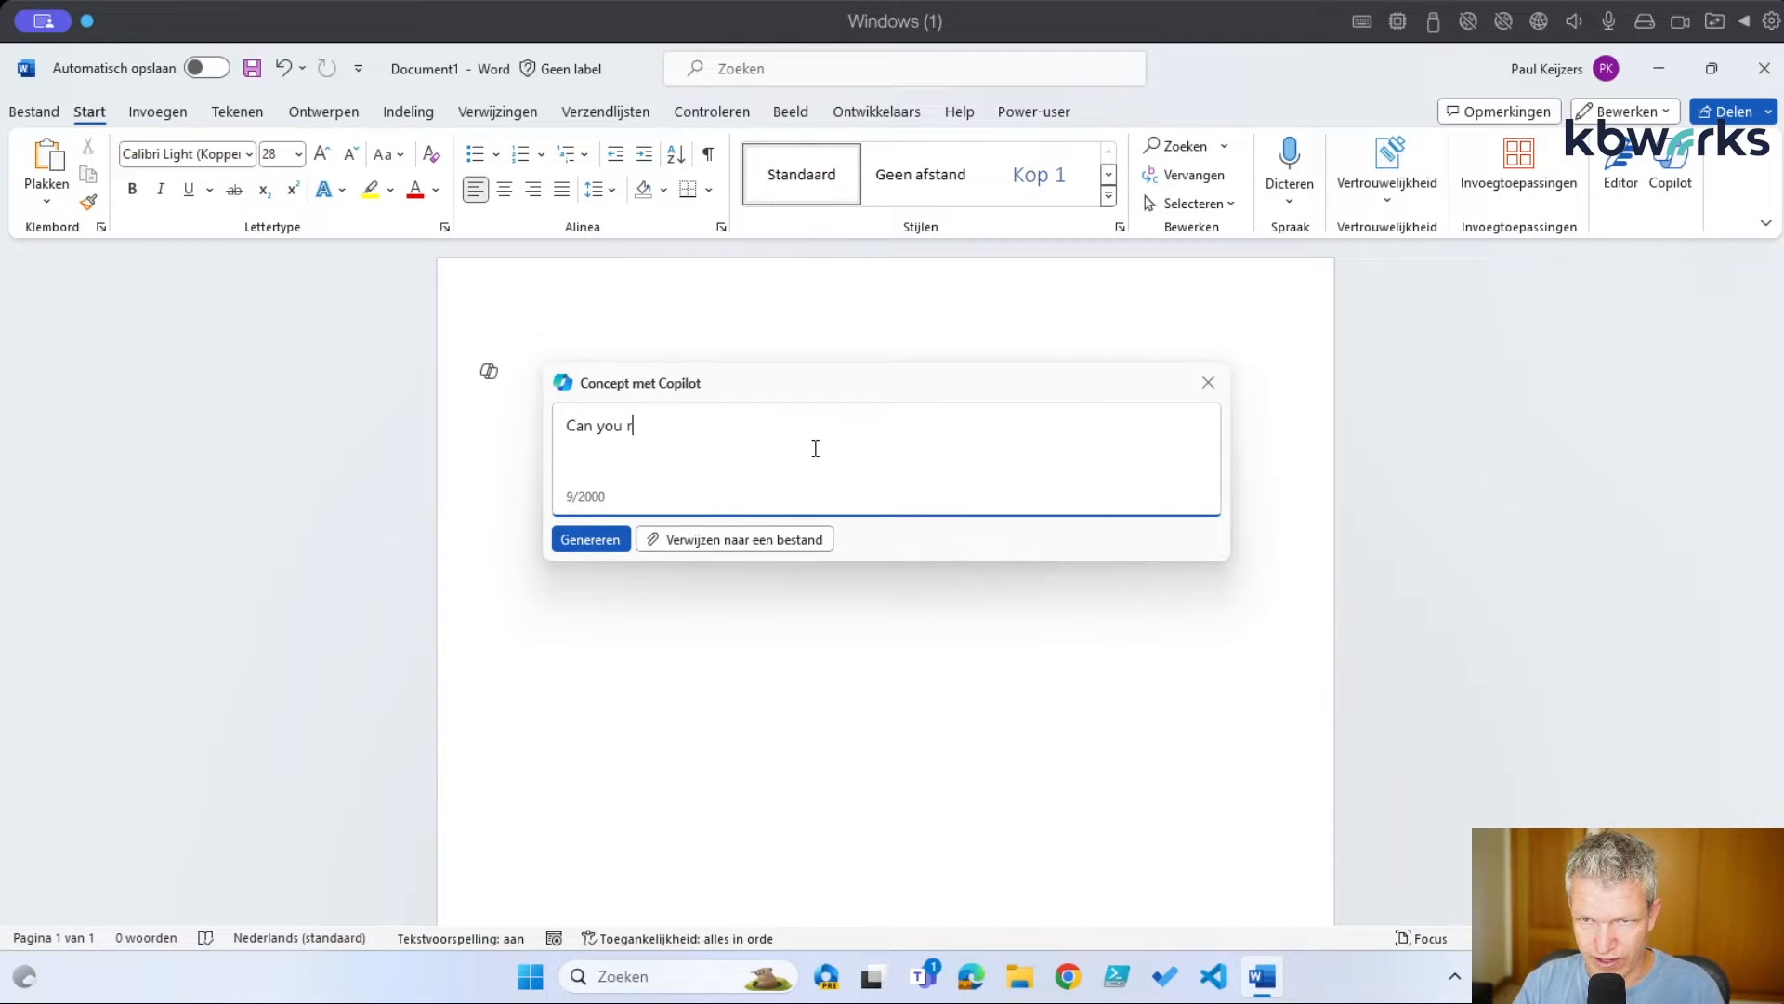
{"action": "key", "text": "BackSpace"}
{"action": "type", "text": "write a "}
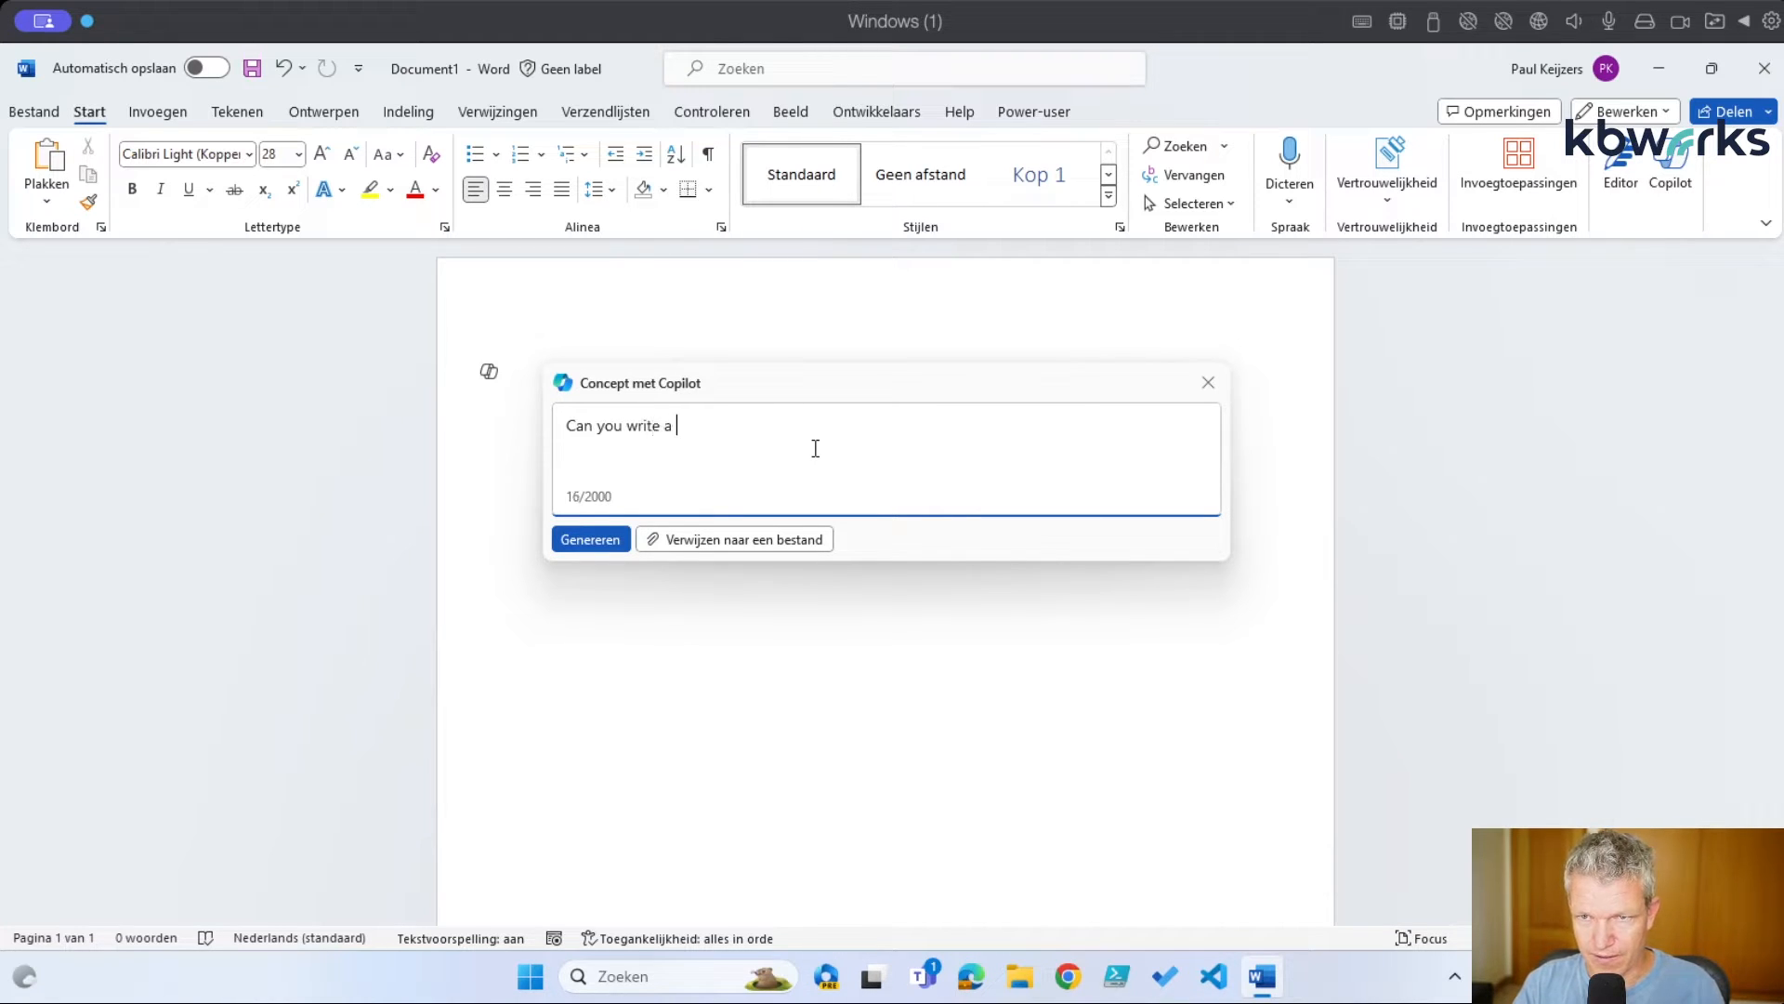
{"action": "type", "text": "doucmen"}
{"action": "key", "text": "BackSpace"}
{"action": "key", "text": "BackSpace"}
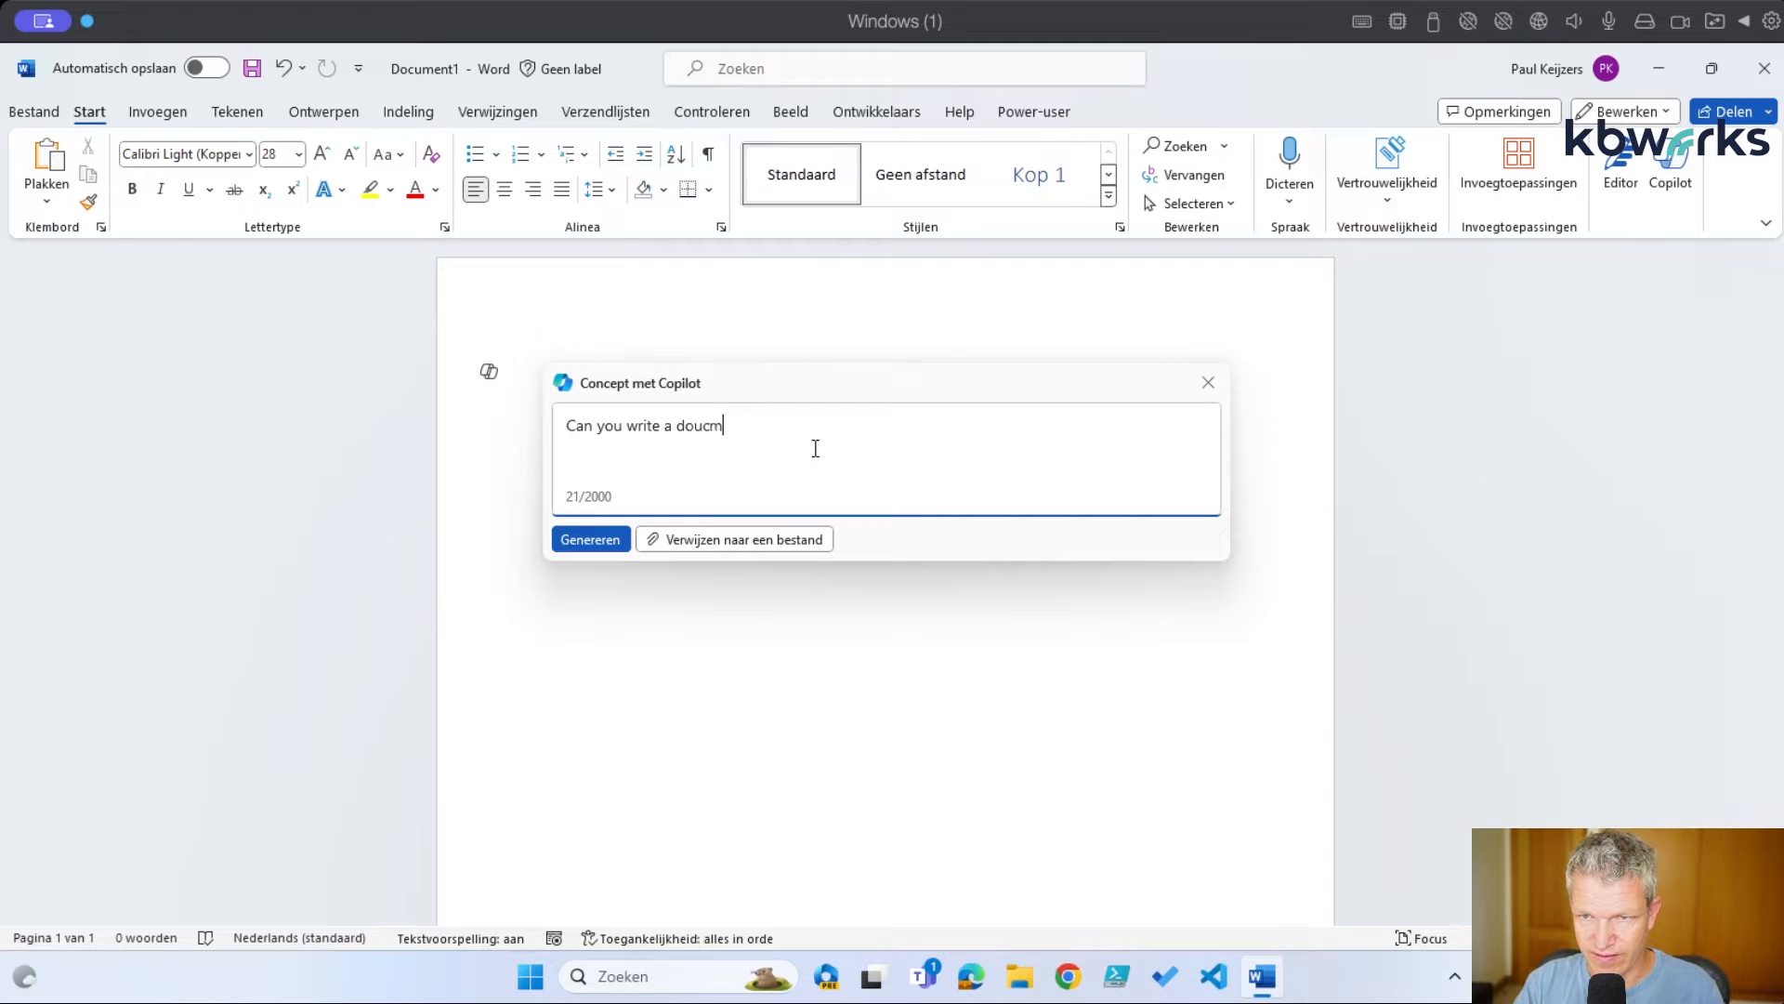
{"action": "key", "text": "BackSpace"}
{"action": "key", "text": "BackSpace"}
{"action": "key", "text": "BackSpace"}
{"action": "type", "text": "cument o"}
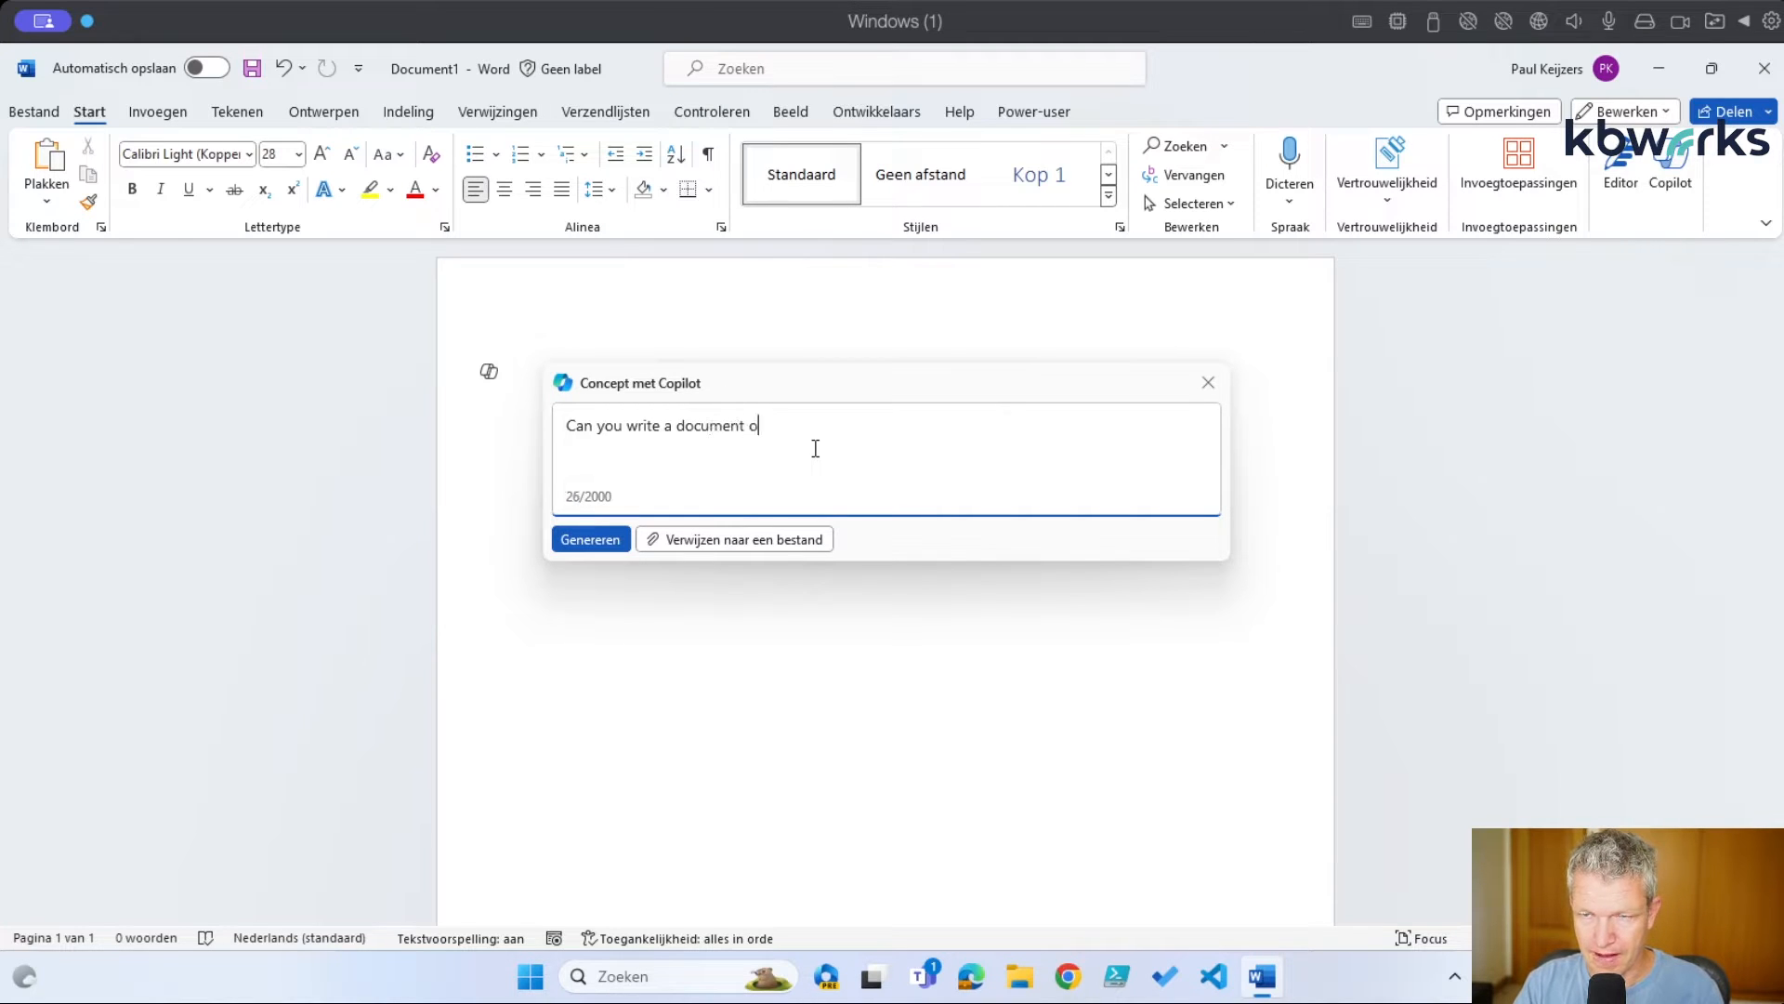
{"action": "type", "text": "n the lat"}
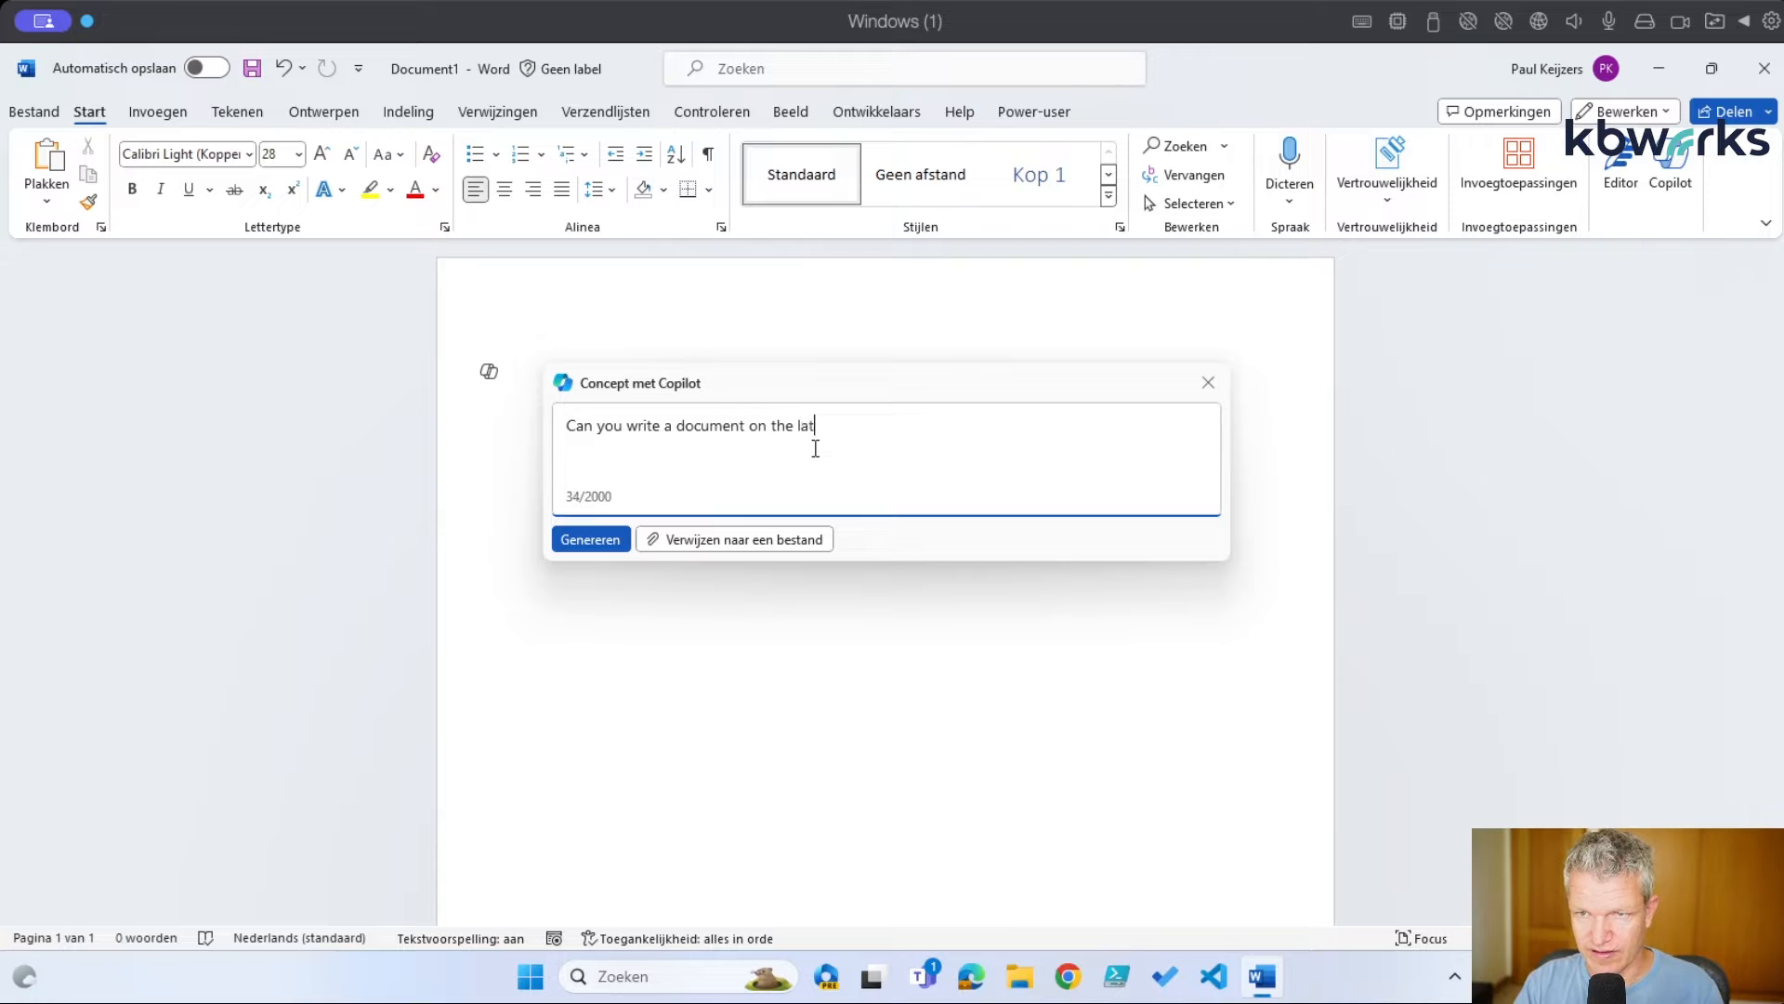
{"action": "type", "text": "est innov"}
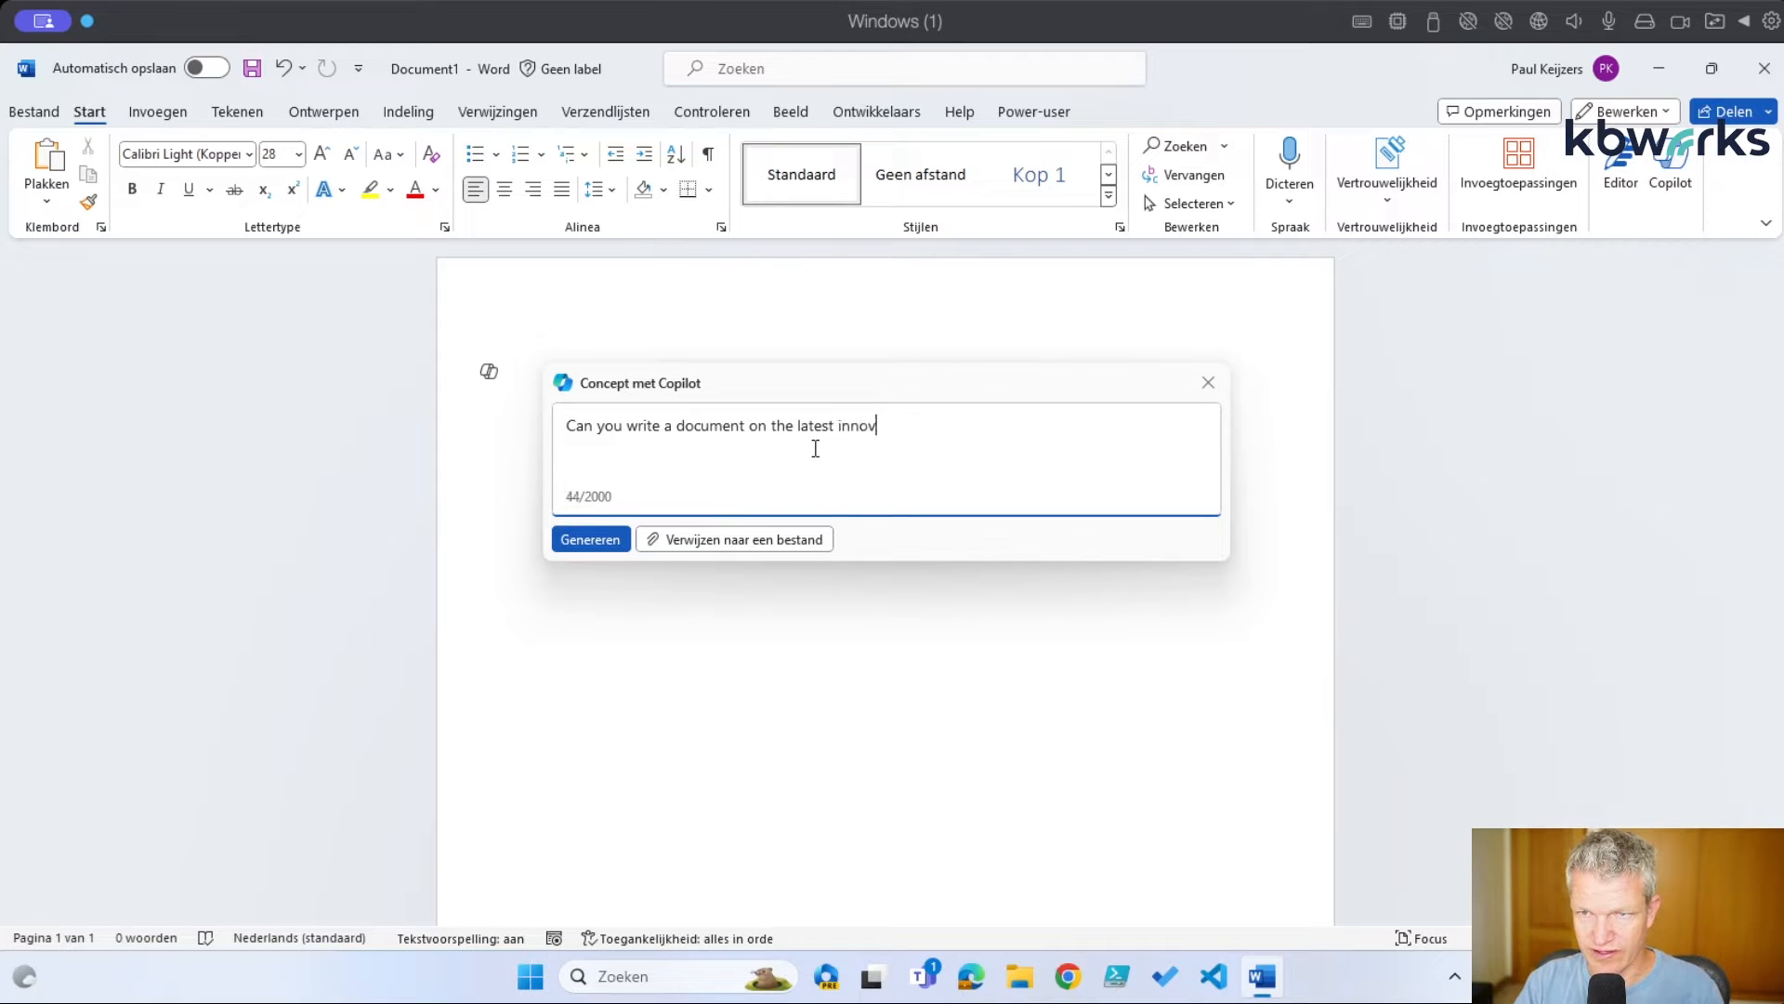
{"action": "type", "text": "ations base"}
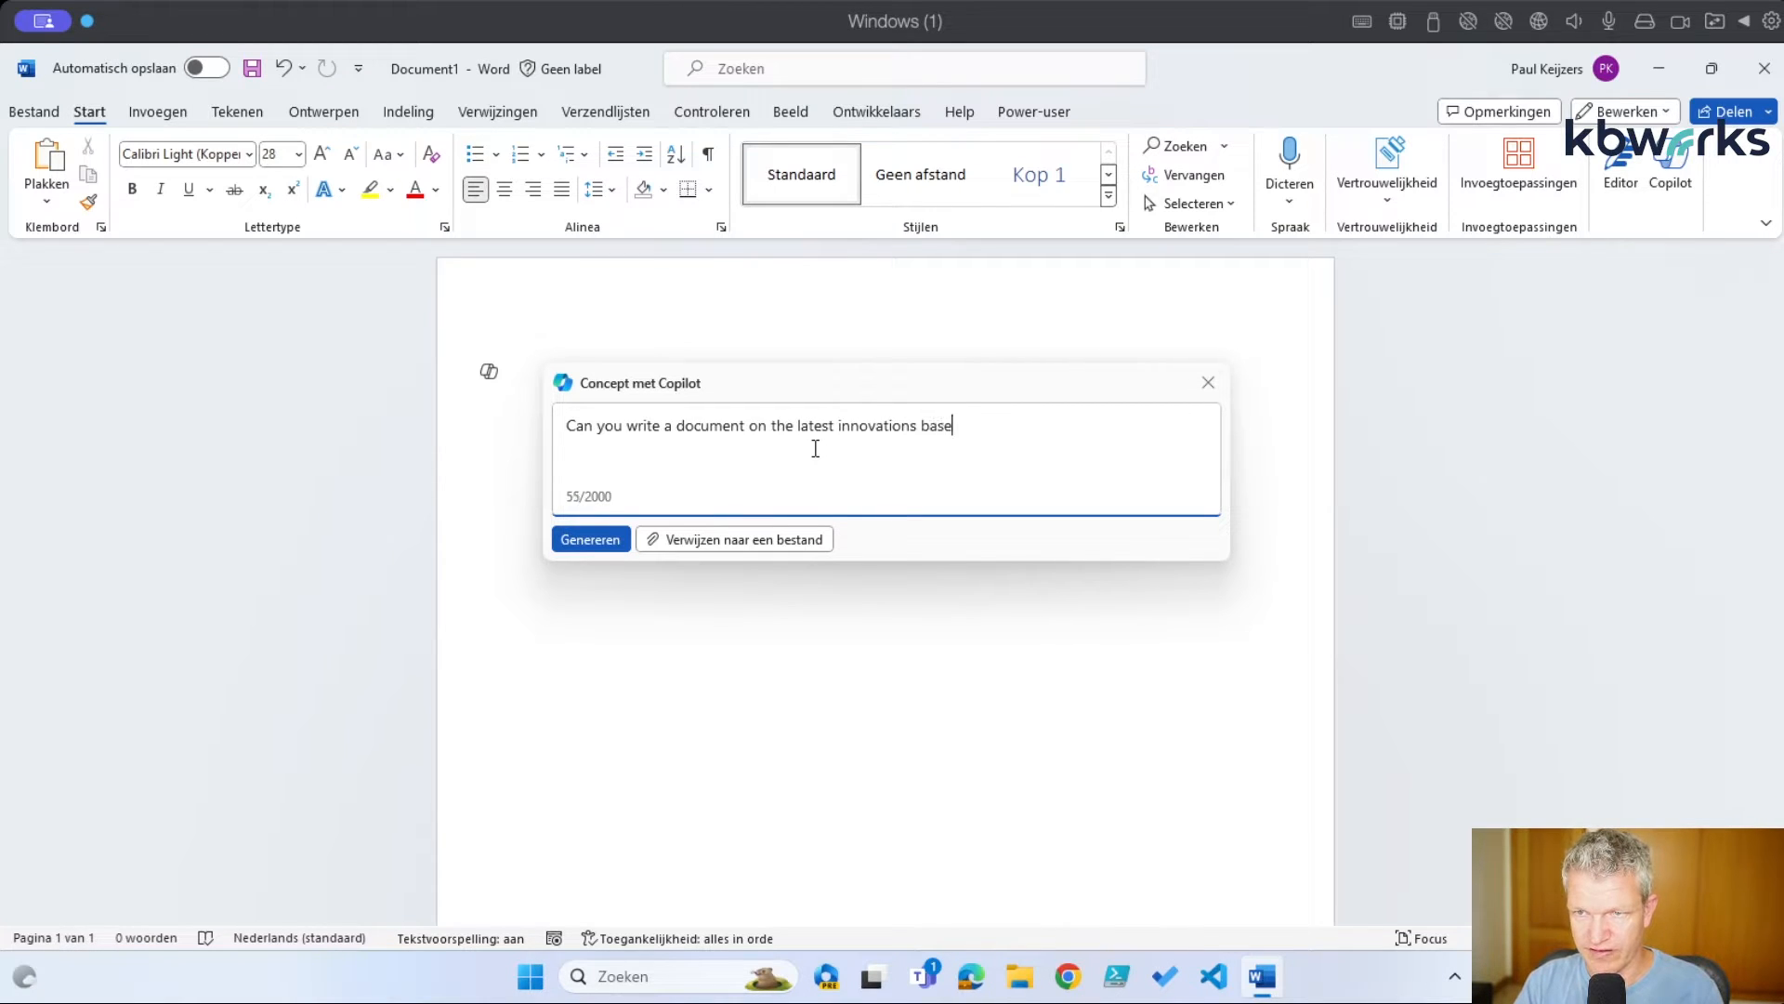
{"action": "type", "text": "d on this art"}
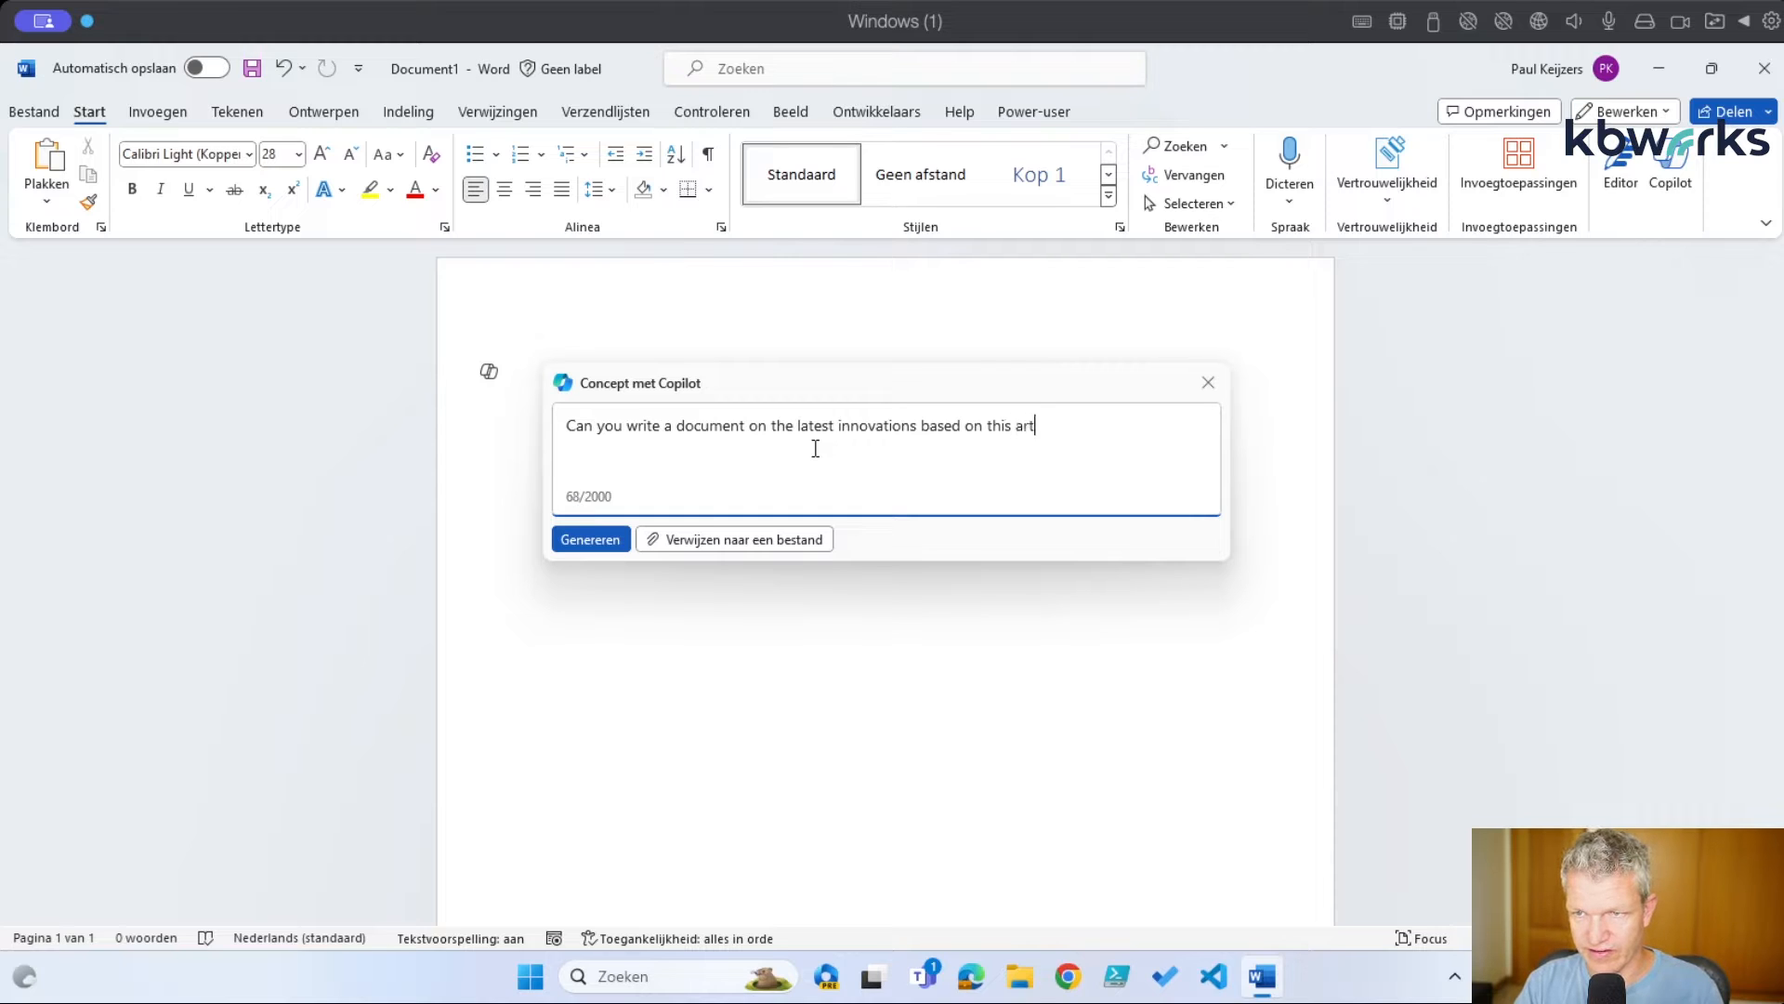
{"action": "type", "text": "r"}
{"action": "key", "text": "BackSpace"}
{"action": "key", "text": "BackSpace"}
{"action": "type", "text": "powerpoint"}
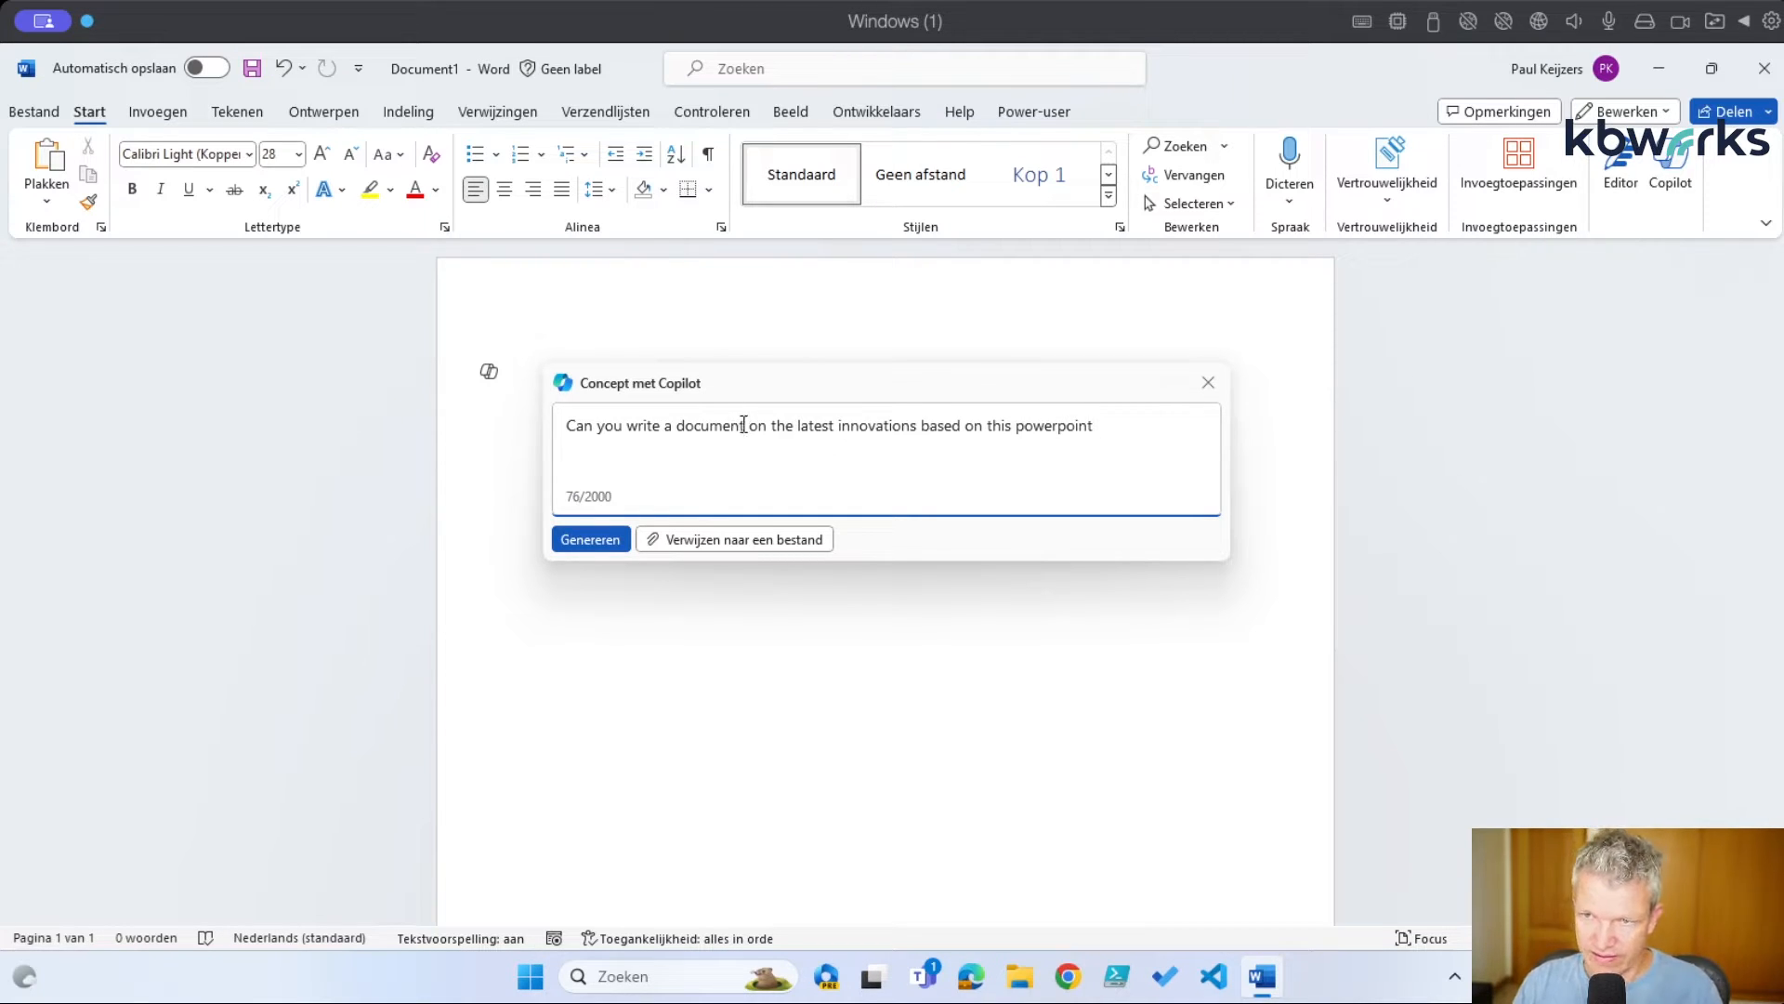
Reference BOSCH EBike DTIRK.pptx as the prompt's source file and start generating the draft
{"action": "left_click", "coordinate": [702, 543]}
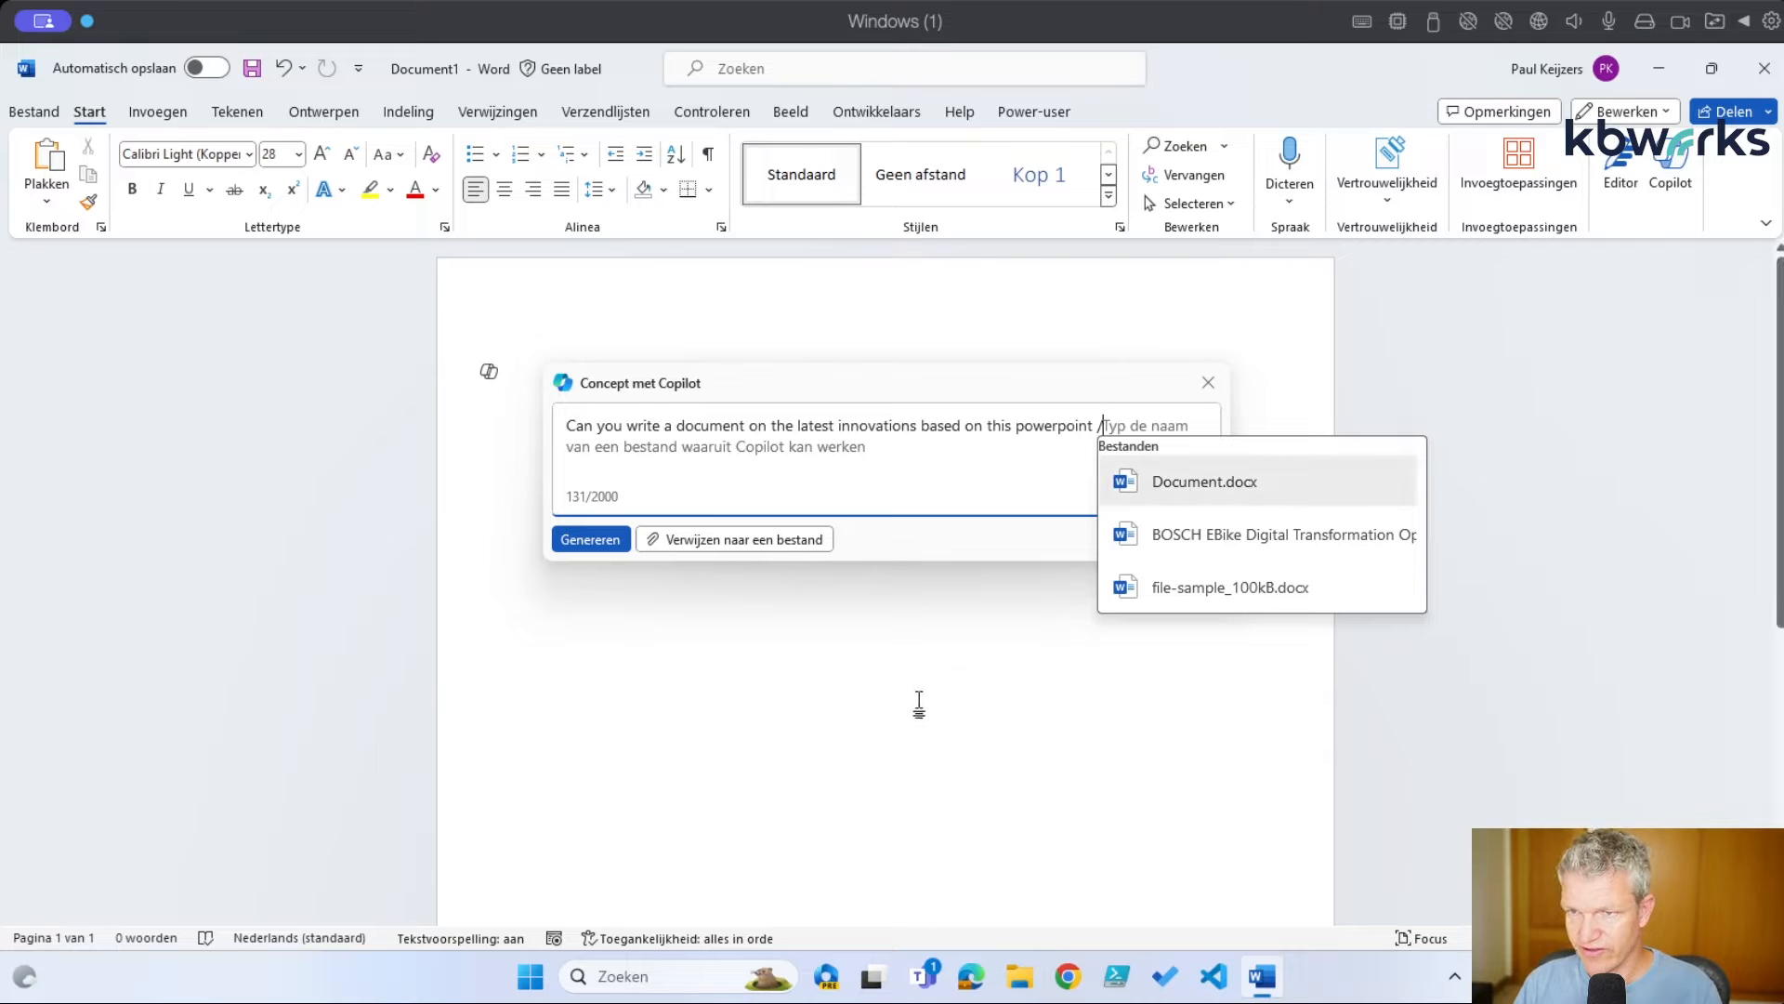
{"action": "key", "text": "BackSpace"}
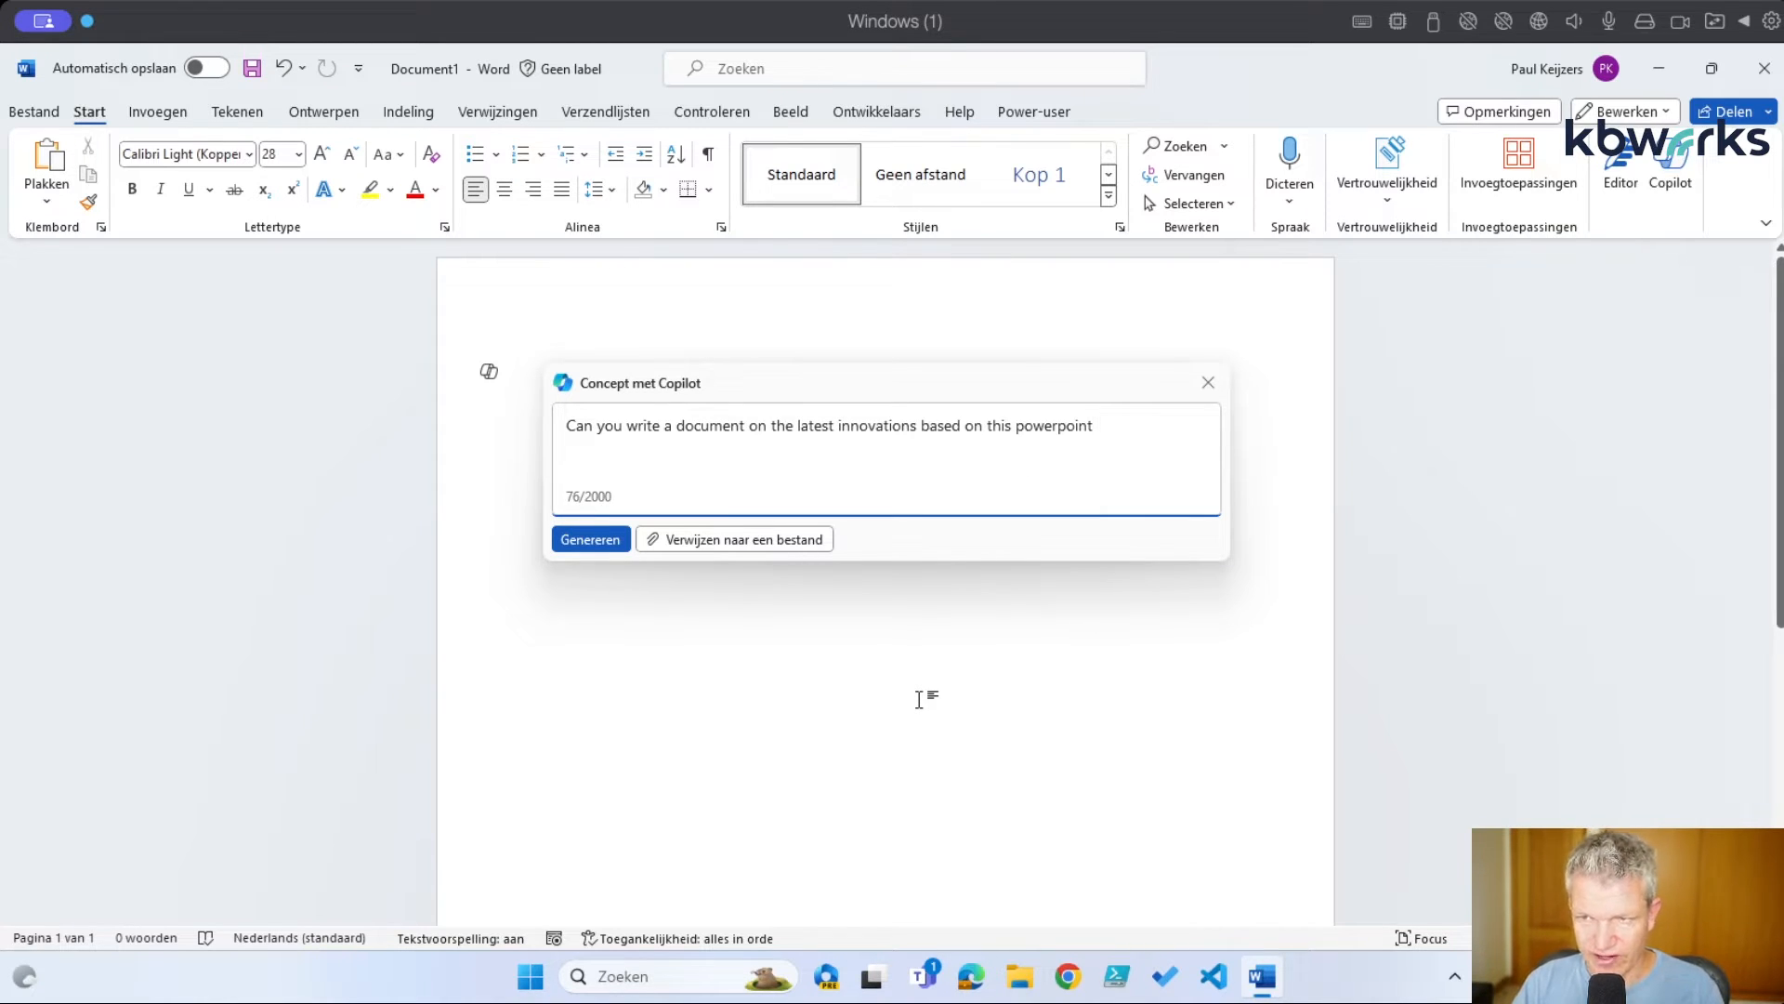
{"action": "type", "text": "/"}
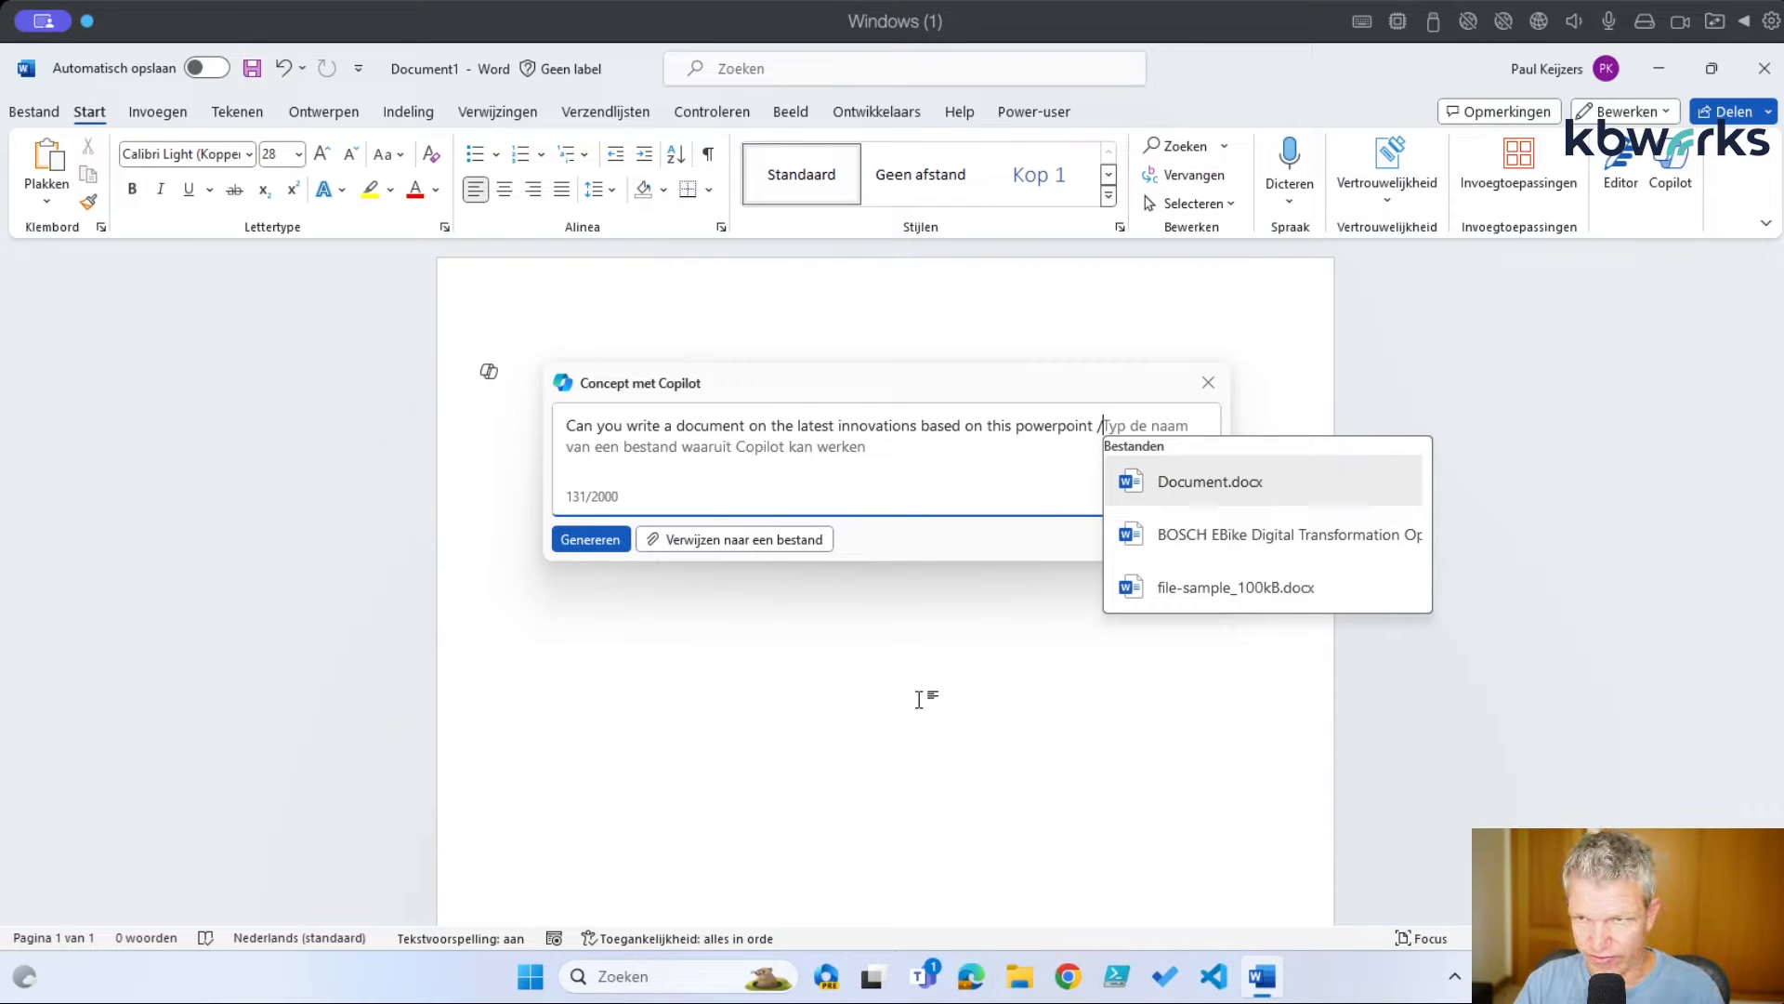
{"action": "type", "text": "ebi"}
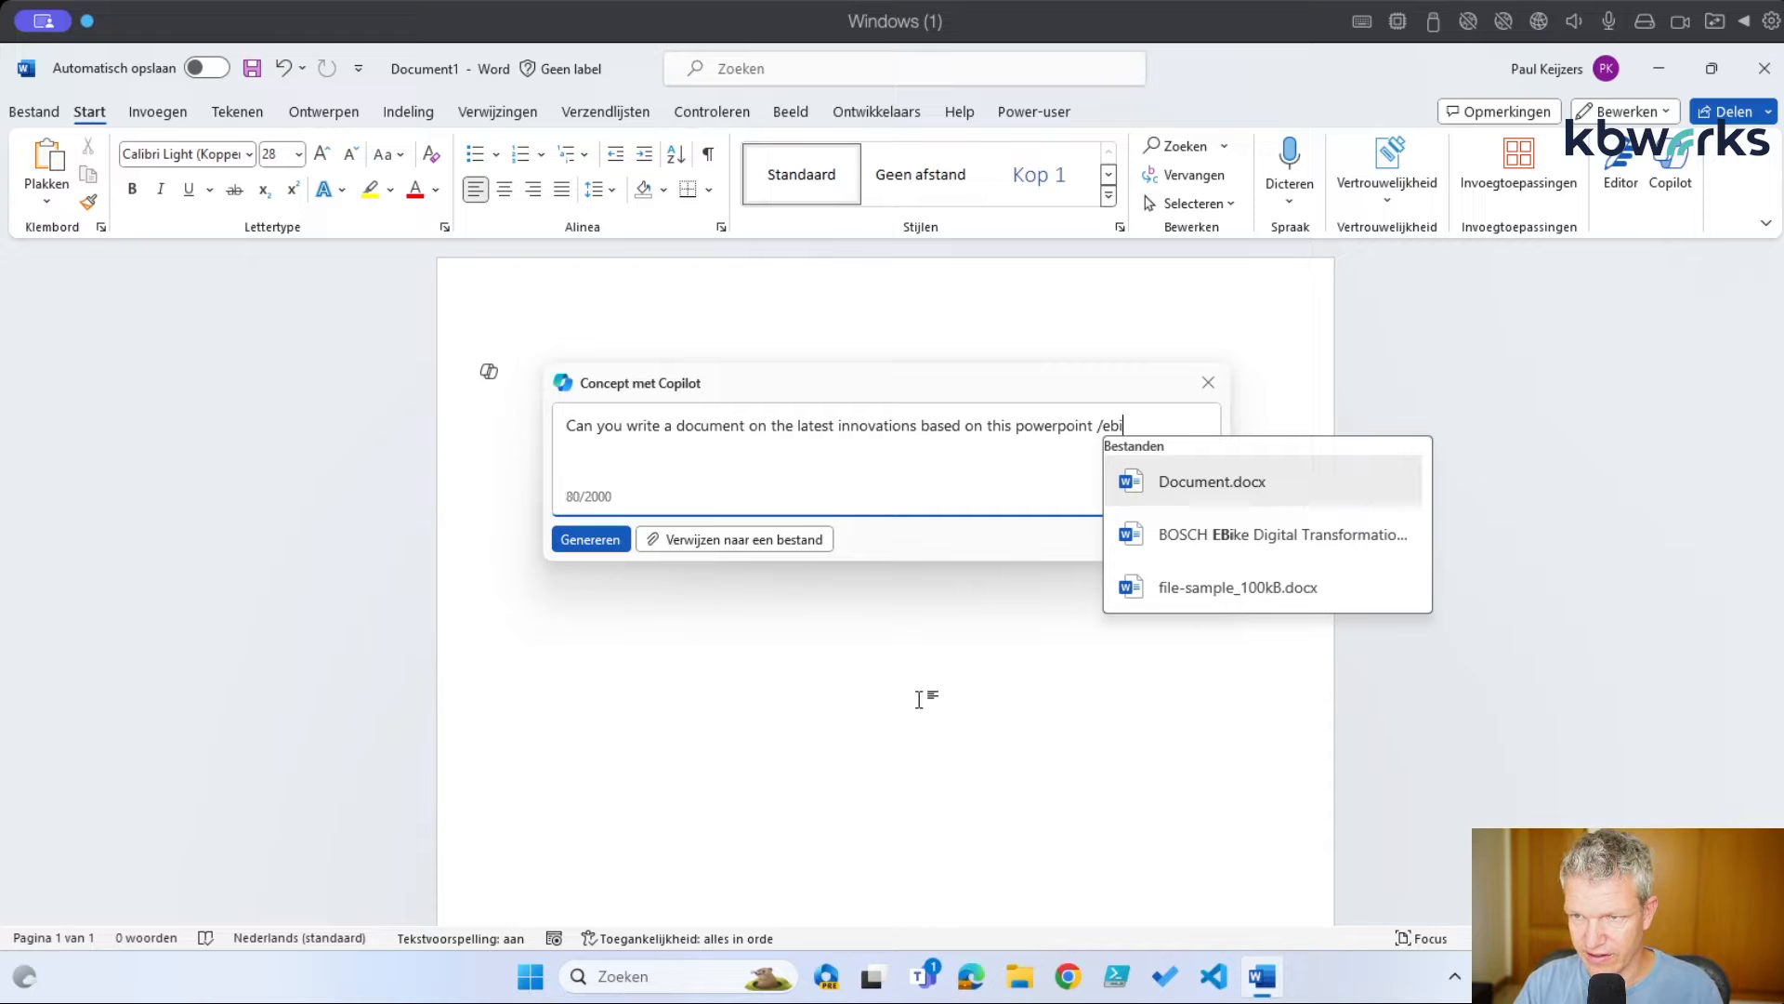
{"action": "type", "text": "k"}
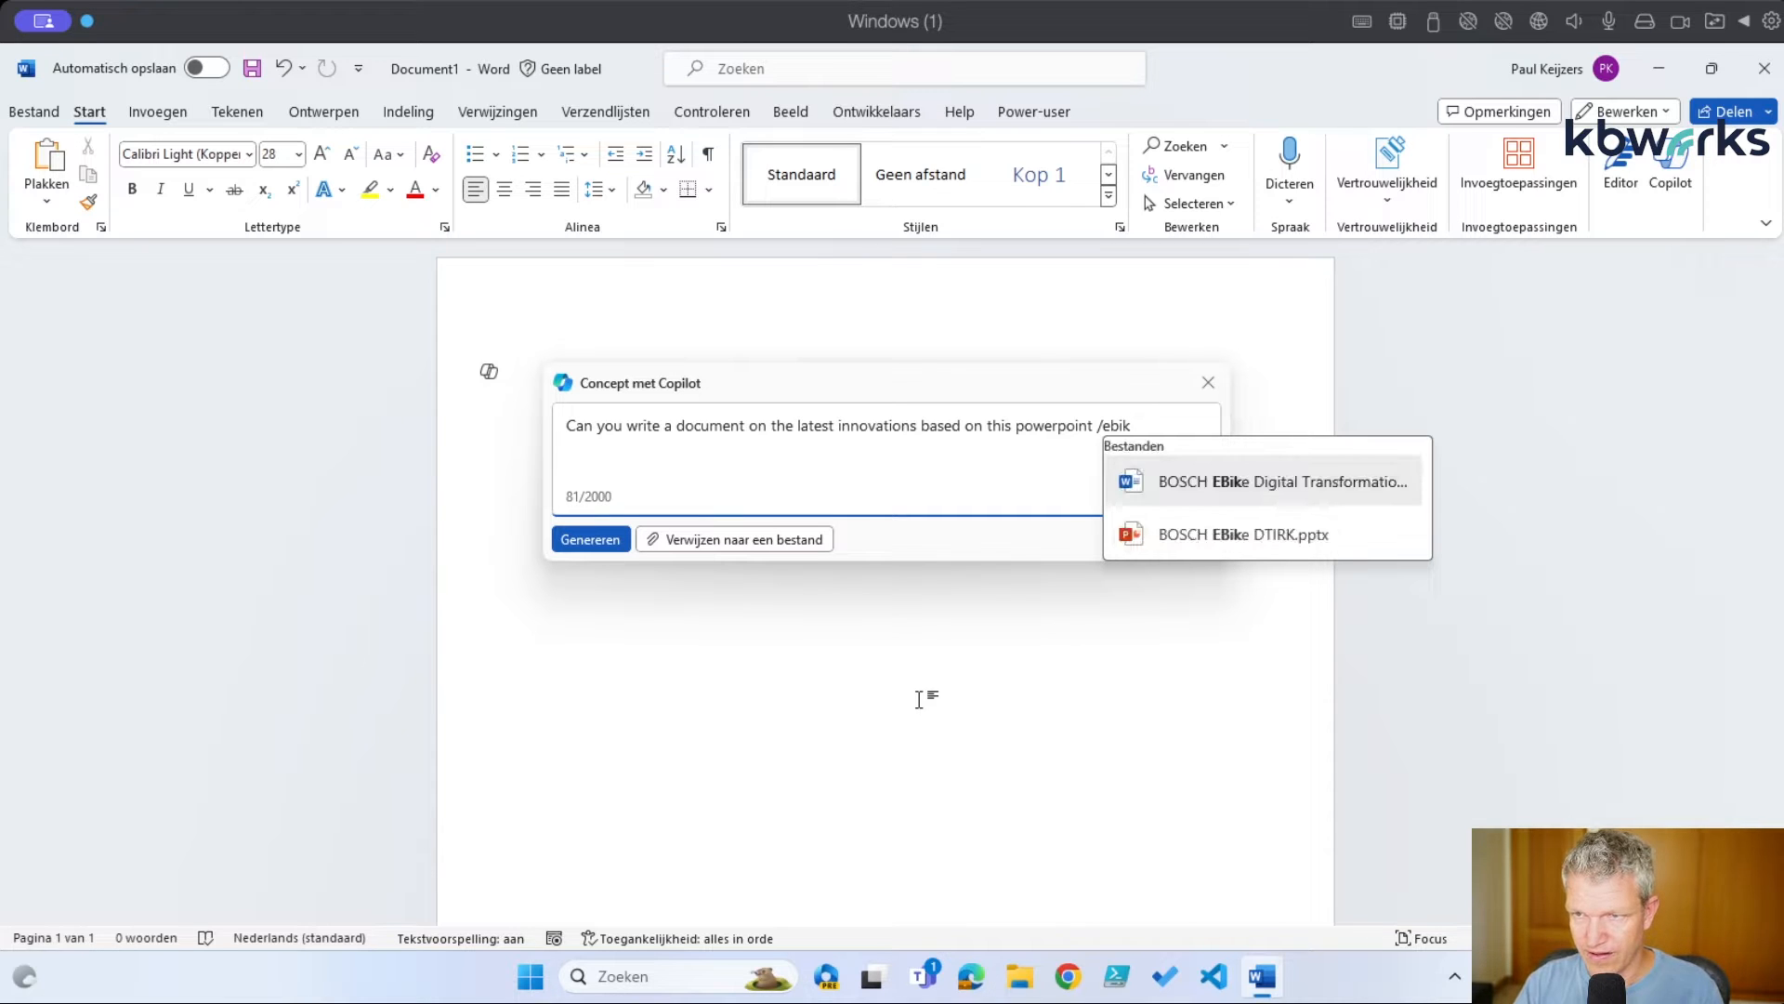
{"action": "left_click", "coordinate": [1261, 539]}
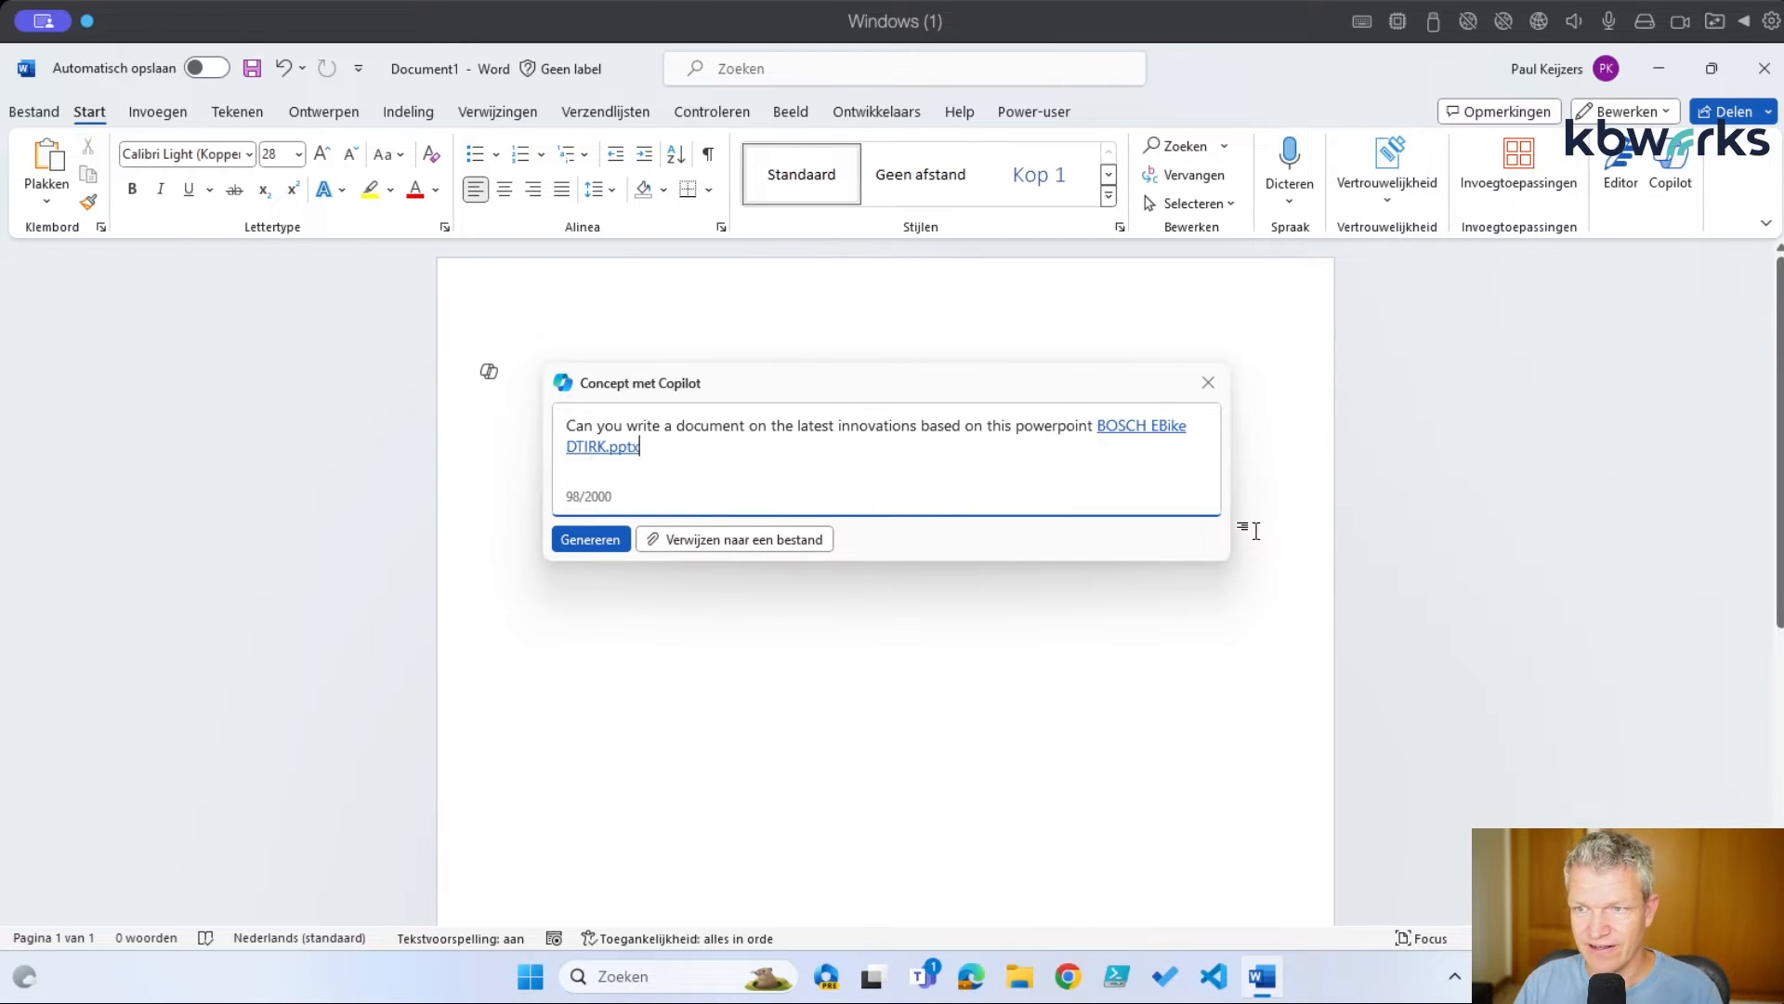
{"action": "left_click", "coordinate": [592, 539]}
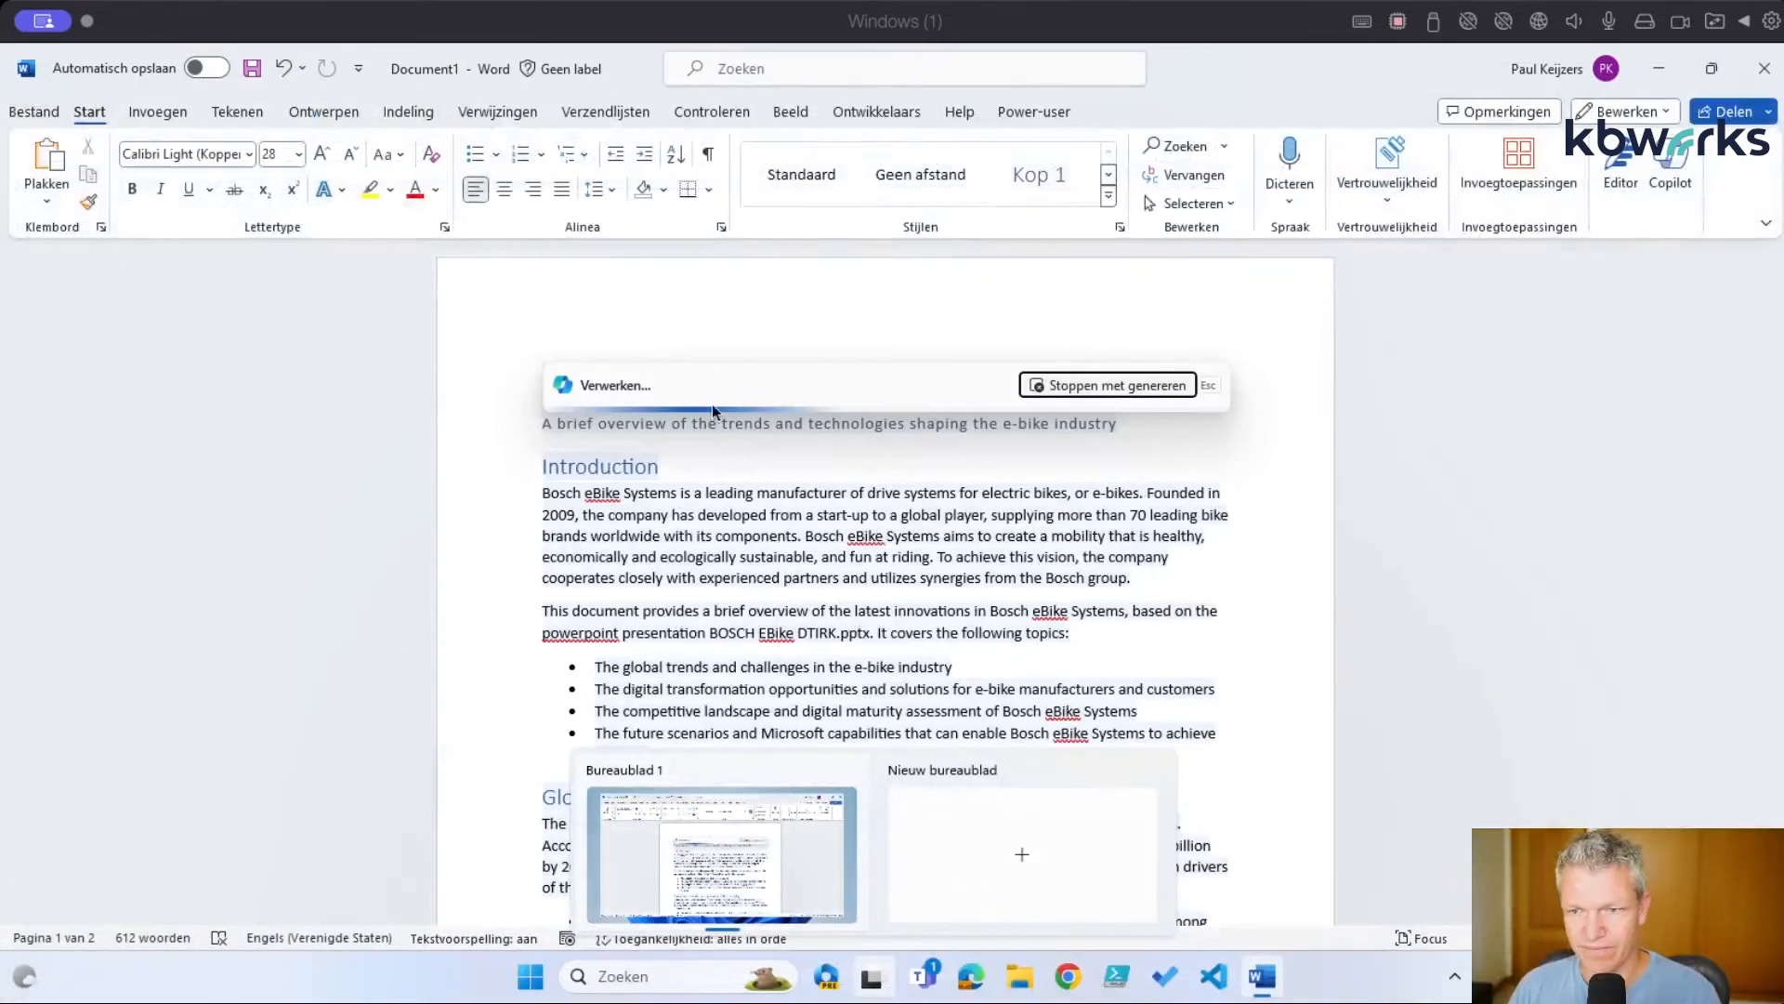
Dismiss the desktop switcher flyout to return to Word while Copilot keeps drafting
{"action": "left_click", "coordinate": [1393, 628]}
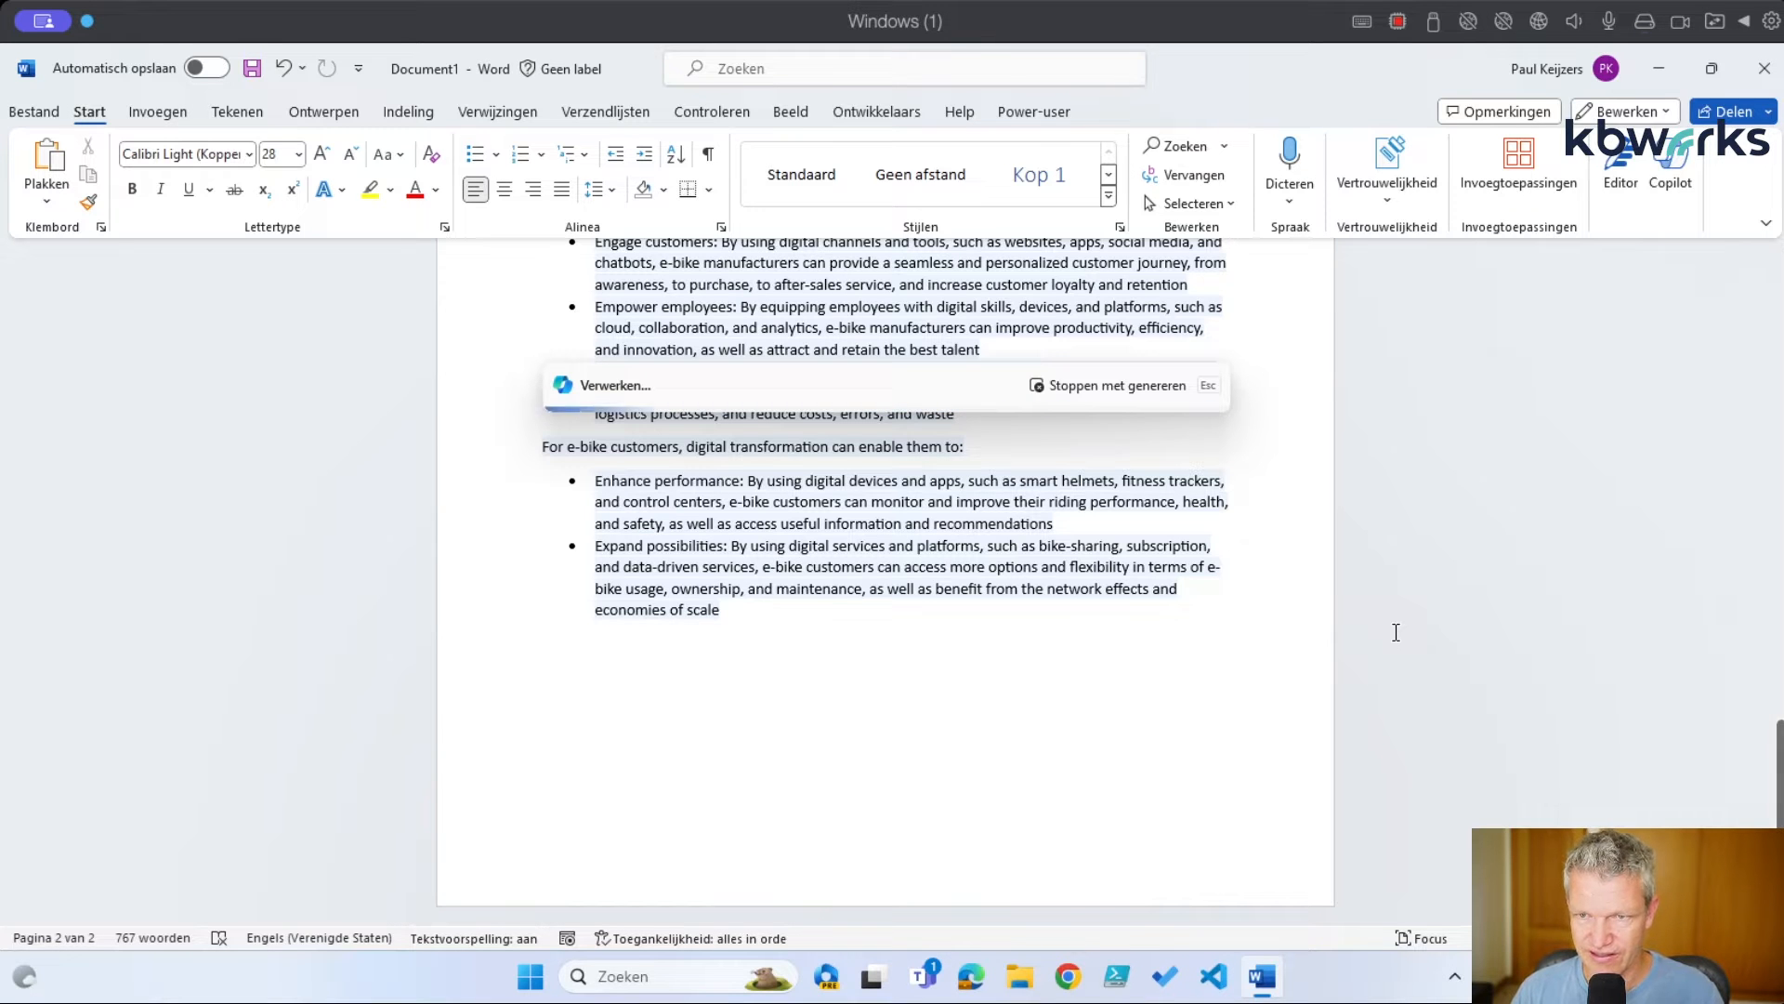
Scroll through the three-page draft down to its digital maturity table
{"action": "scroll", "coordinate": [1395, 633], "scroll_direction": "up", "scroll_amount": 3}
{"action": "scroll", "coordinate": [1396, 633], "scroll_direction": "up", "scroll_amount": 3}
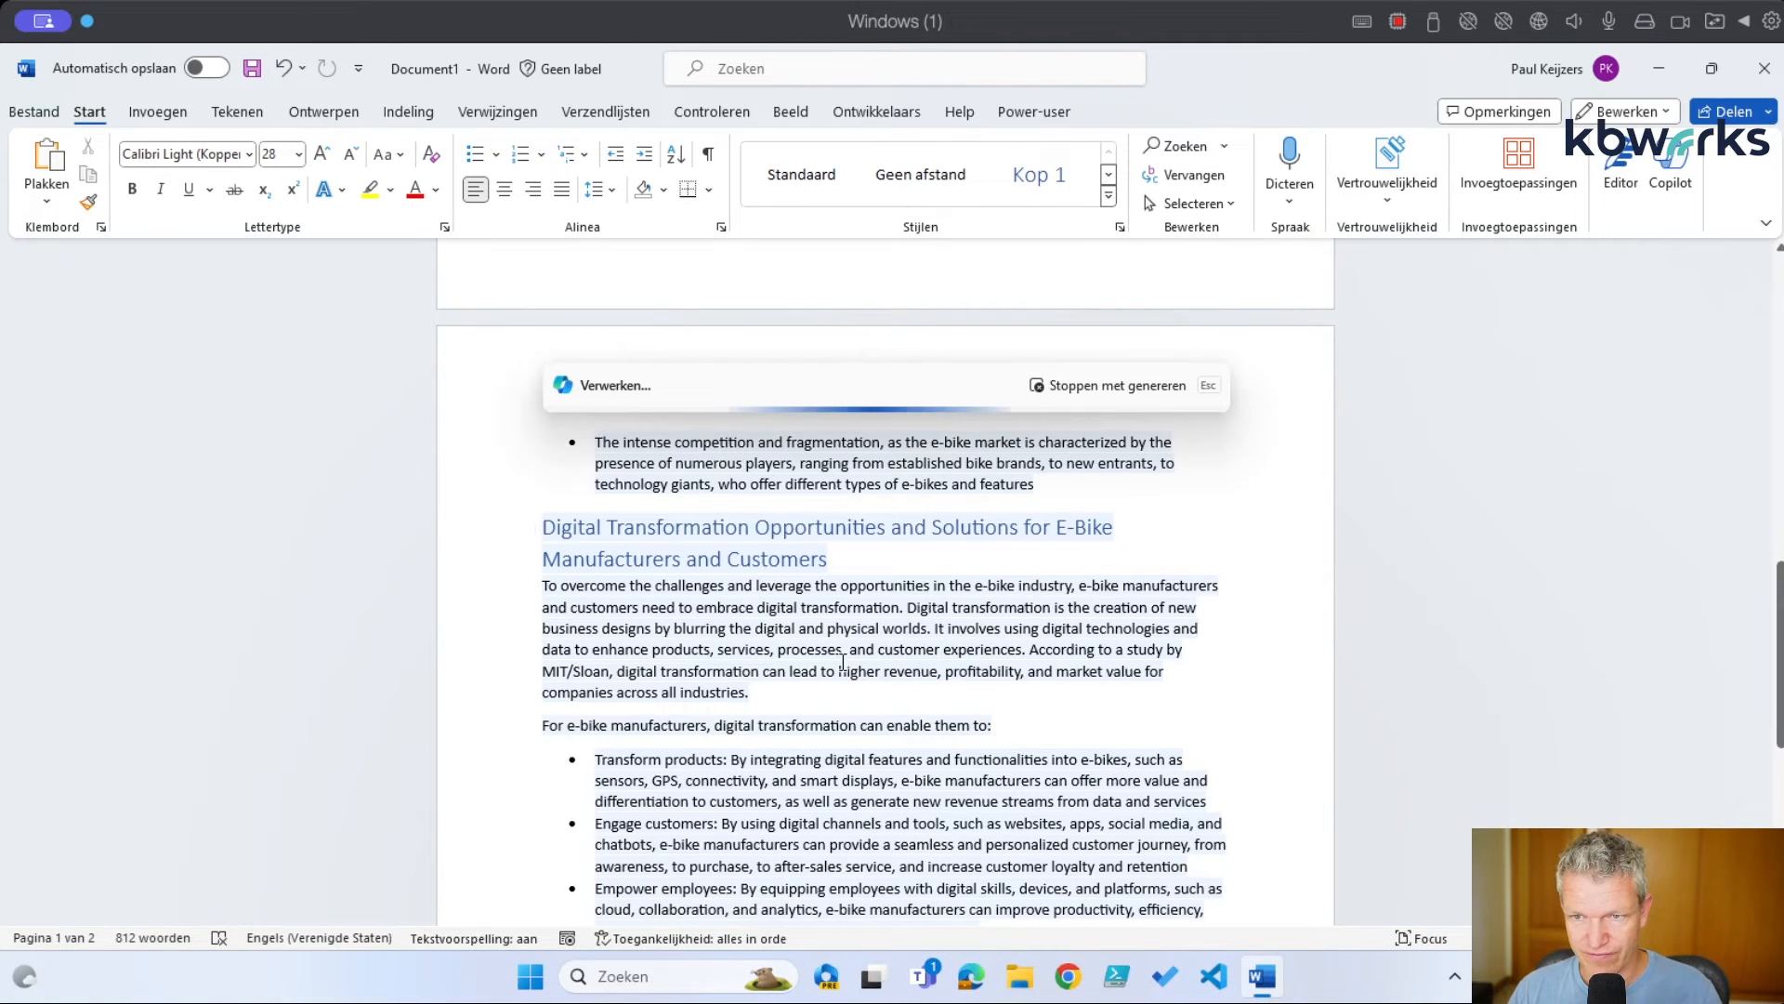
{"action": "scroll", "coordinate": [843, 663], "scroll_direction": "up", "scroll_amount": 8}
{"action": "scroll", "coordinate": [843, 663], "scroll_direction": "up", "scroll_amount": 4}
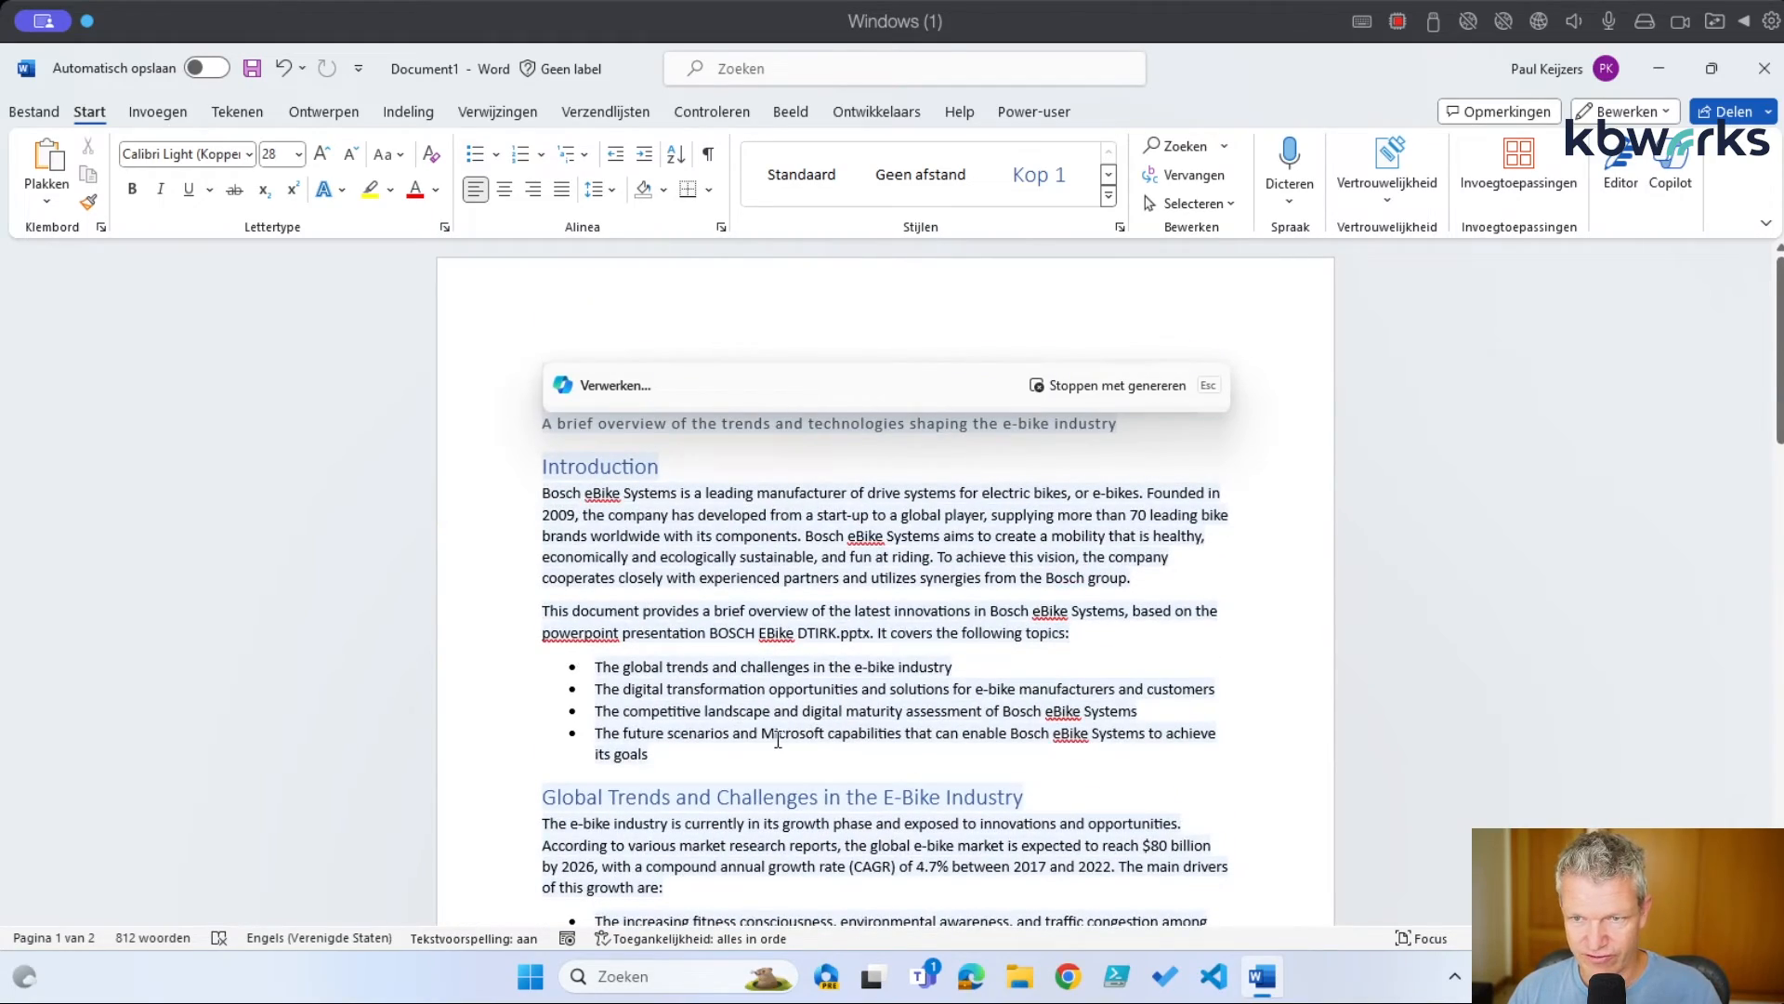
{"action": "scroll", "coordinate": [783, 740], "scroll_direction": "down", "scroll_amount": 10}
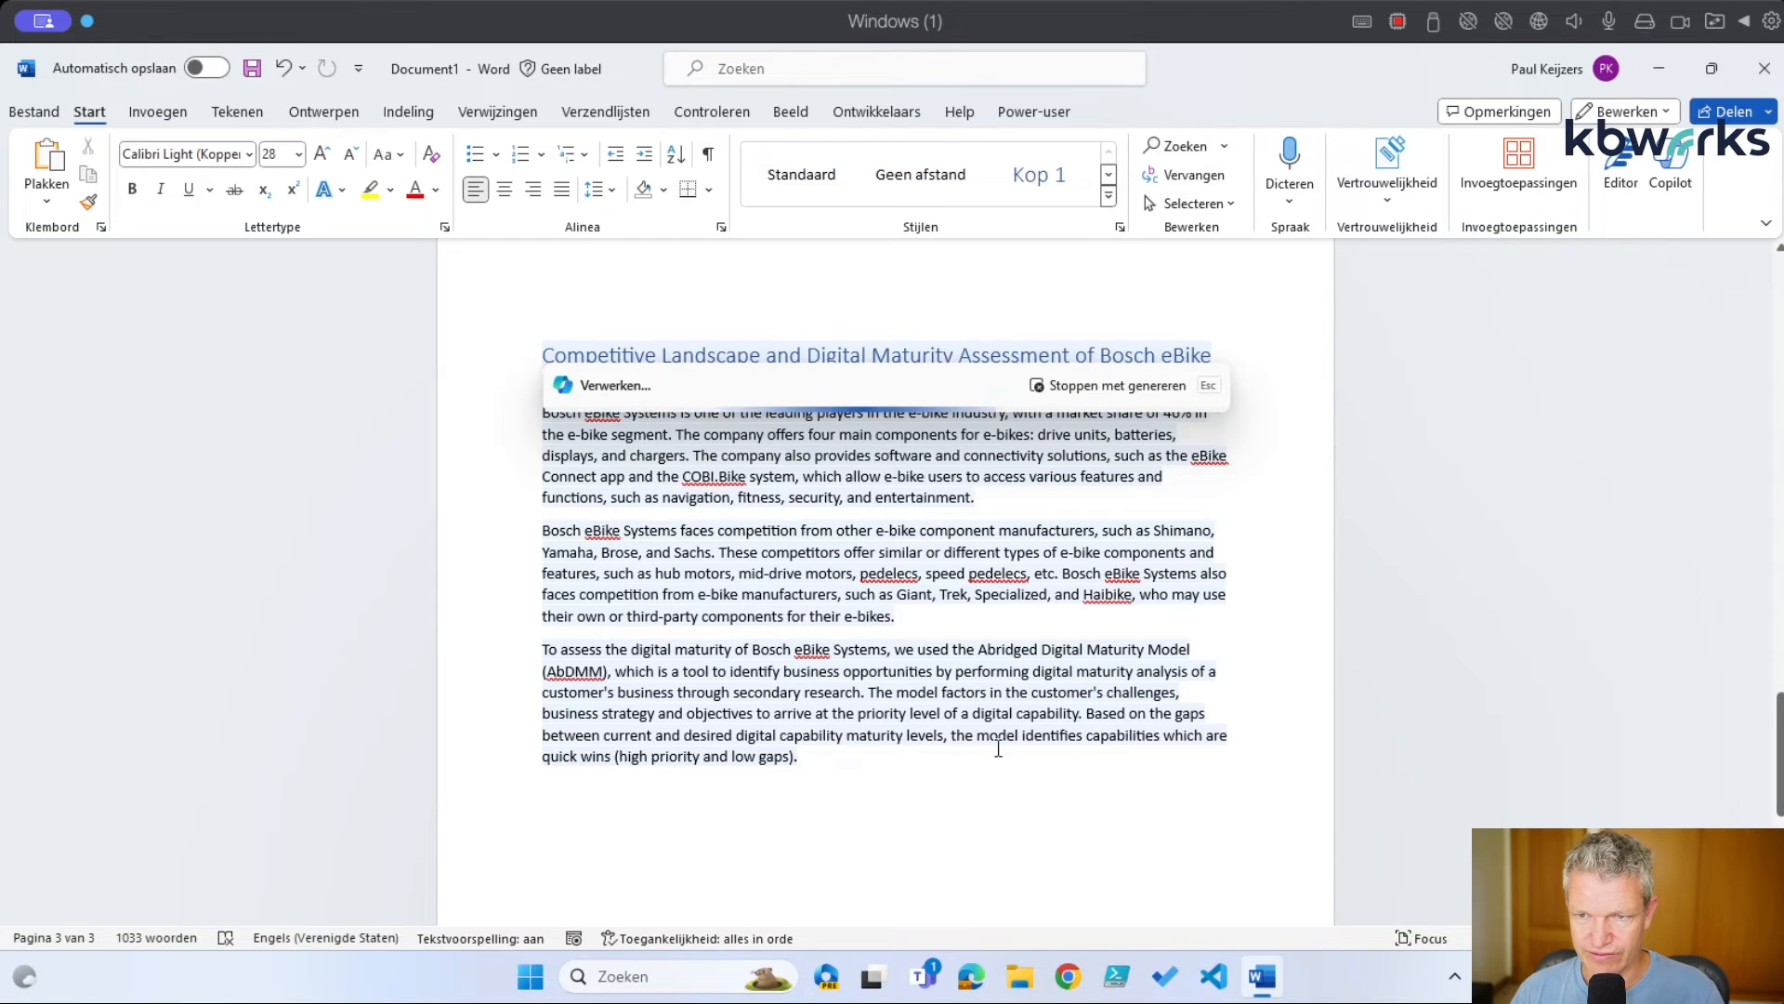
{"action": "scroll", "coordinate": [999, 744], "scroll_direction": "down", "scroll_amount": 3}
{"action": "scroll", "coordinate": [1003, 747], "scroll_direction": "down", "scroll_amount": 1}
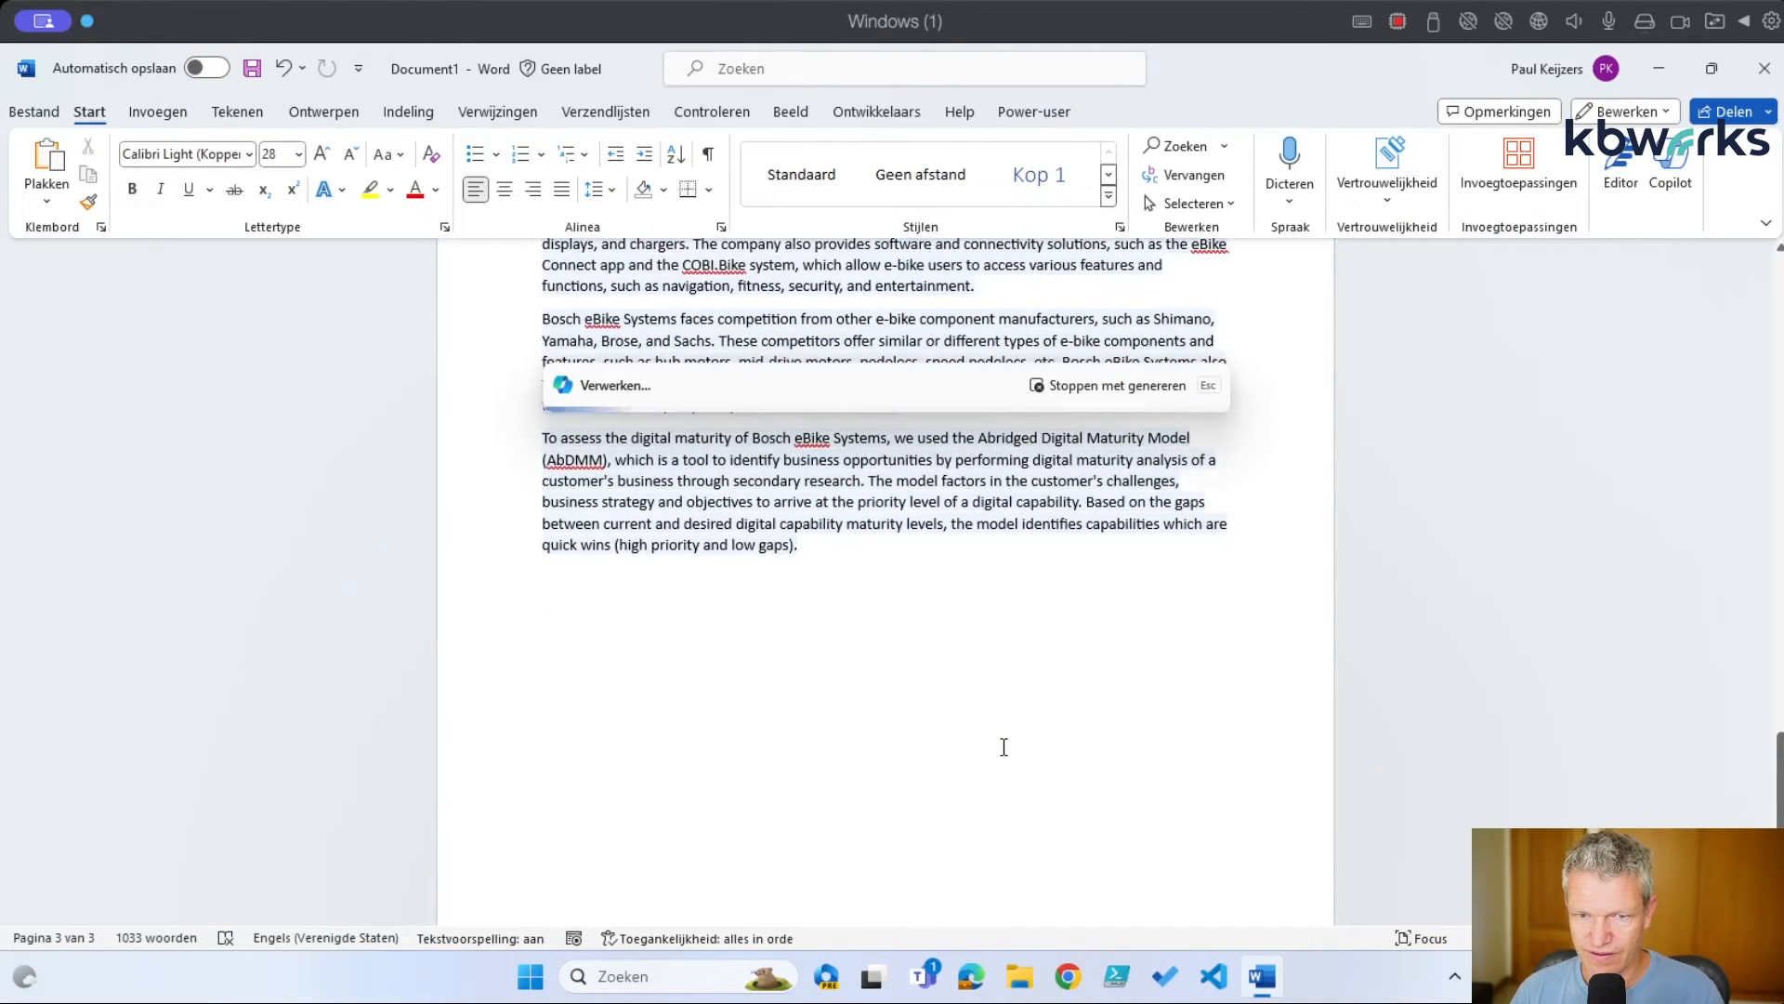
{"action": "scroll", "coordinate": [1003, 747], "scroll_direction": "down", "scroll_amount": 1}
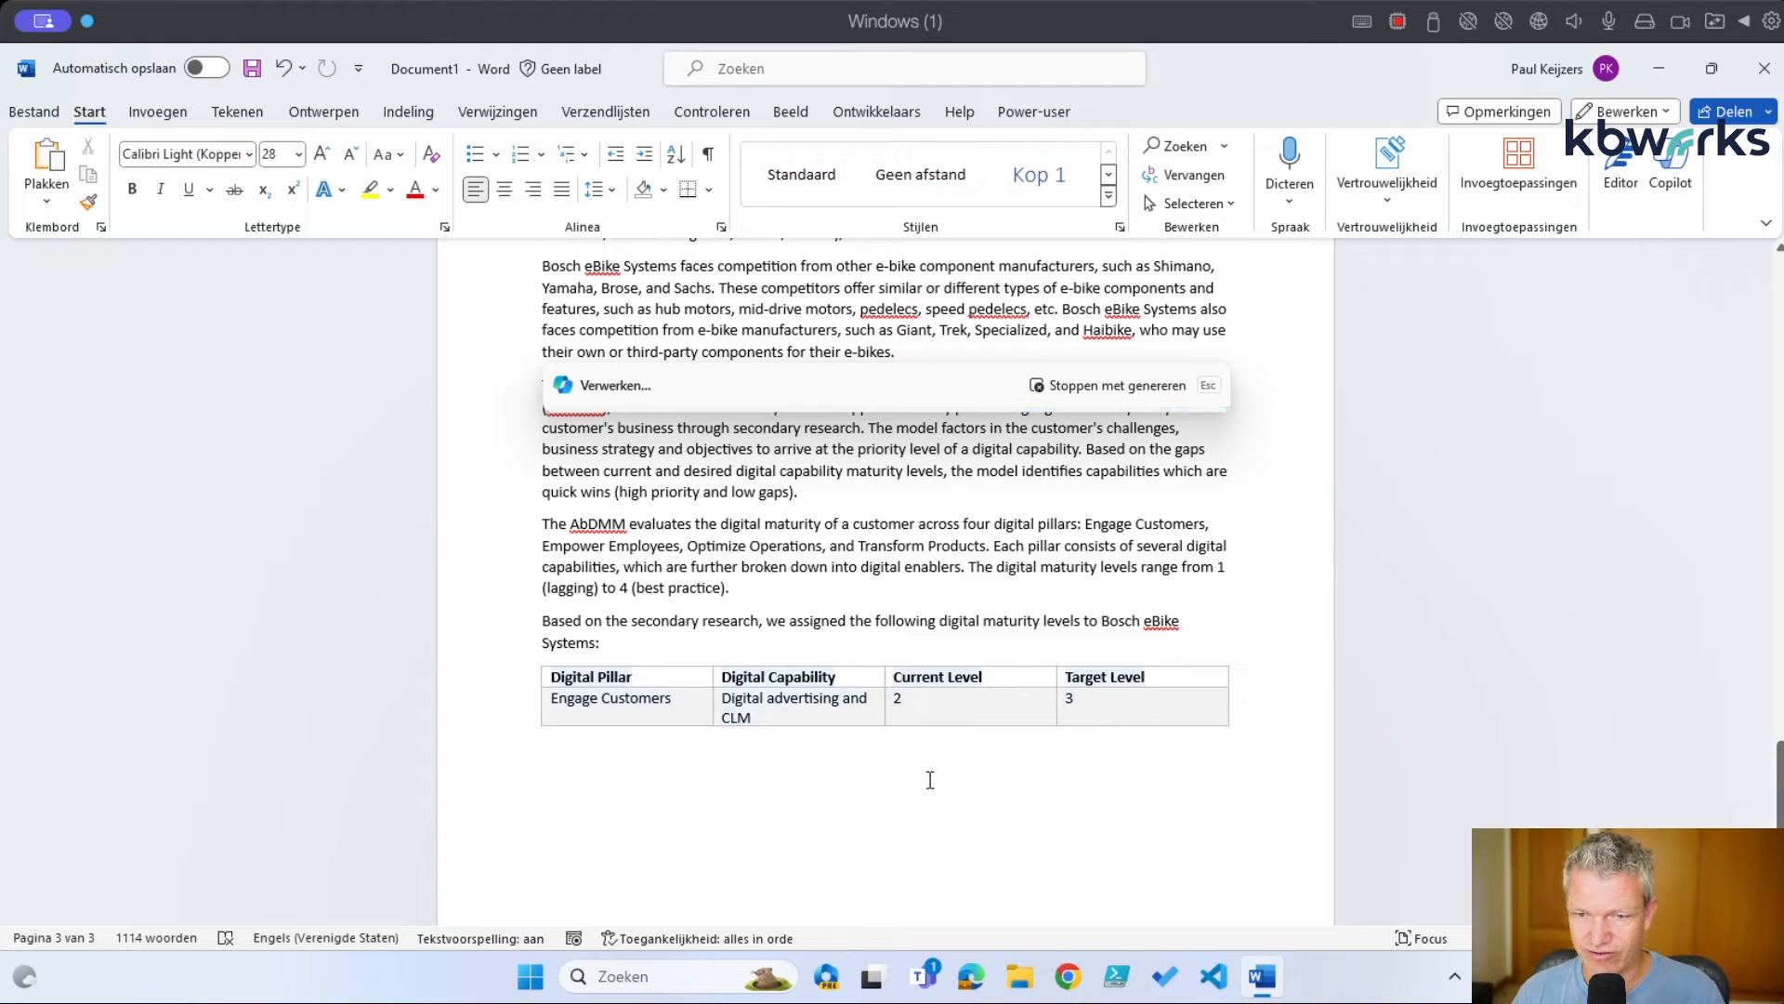
{"action": "scroll", "coordinate": [930, 779], "scroll_direction": "down", "scroll_amount": 1}
{"action": "scroll", "coordinate": [930, 780], "scroll_direction": "down", "scroll_amount": 2}
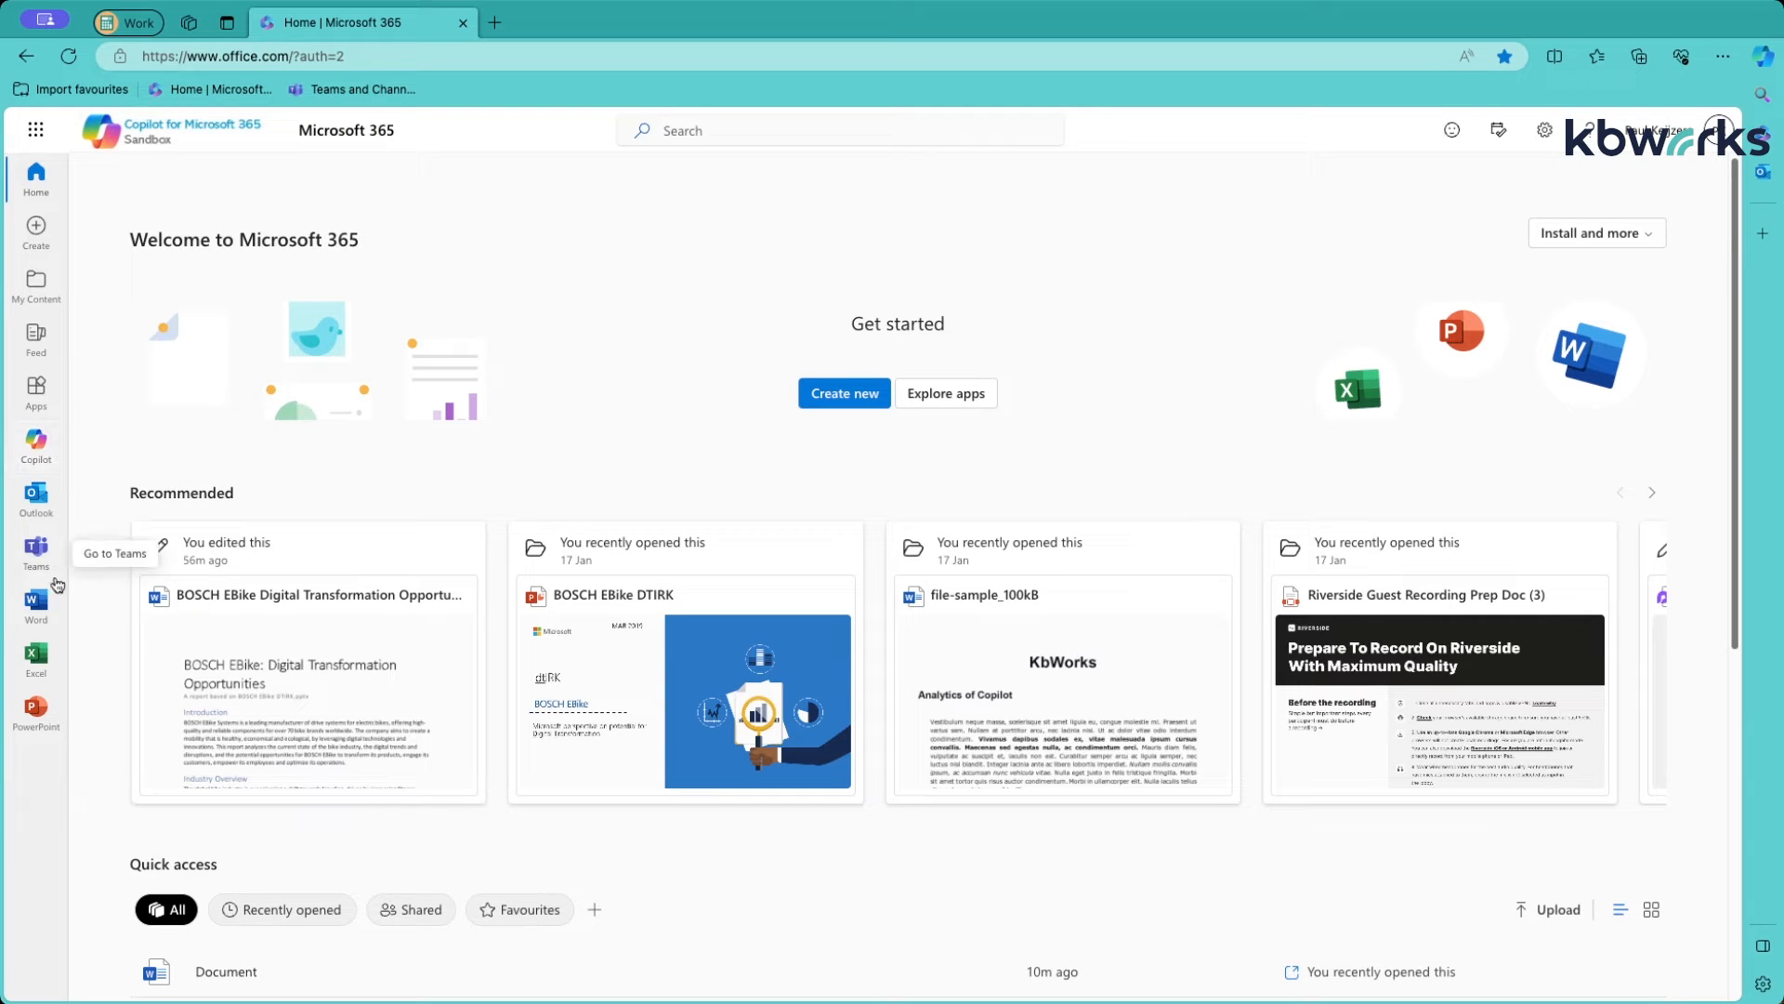
Create a new blank document from the Word start page in Microsoft 365
{"action": "left_click", "coordinate": [42, 609]}
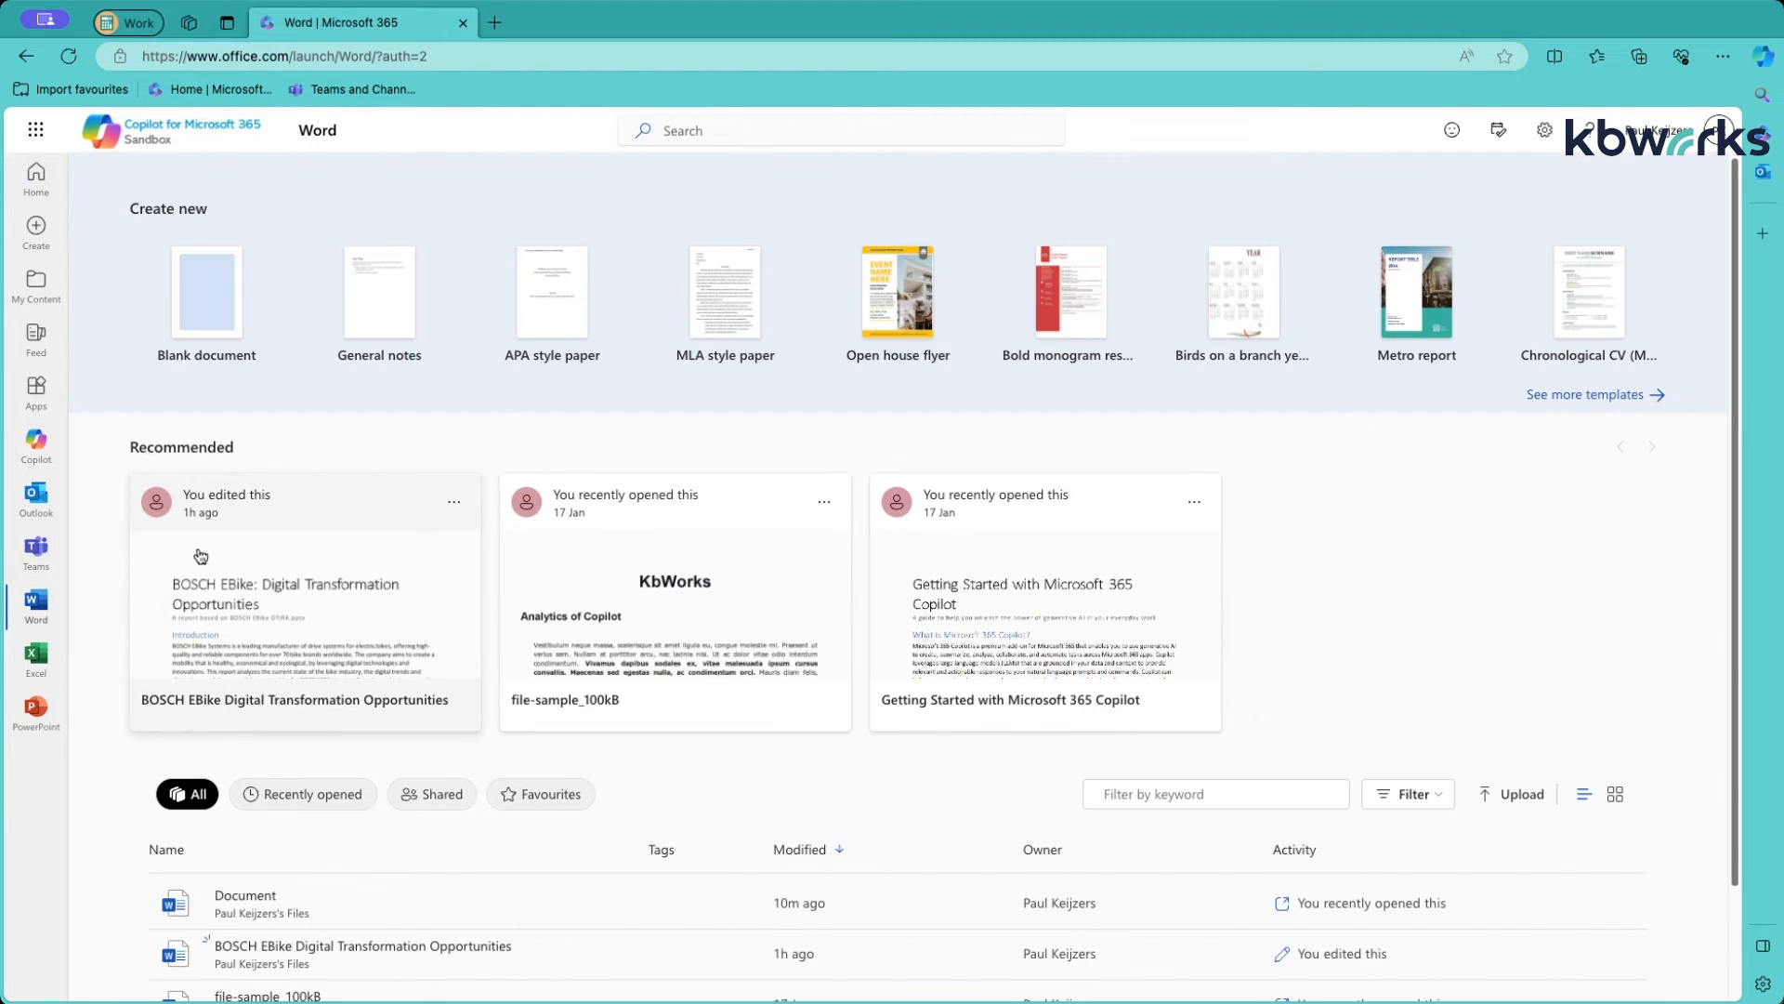
{"action": "left_click", "coordinate": [207, 305]}
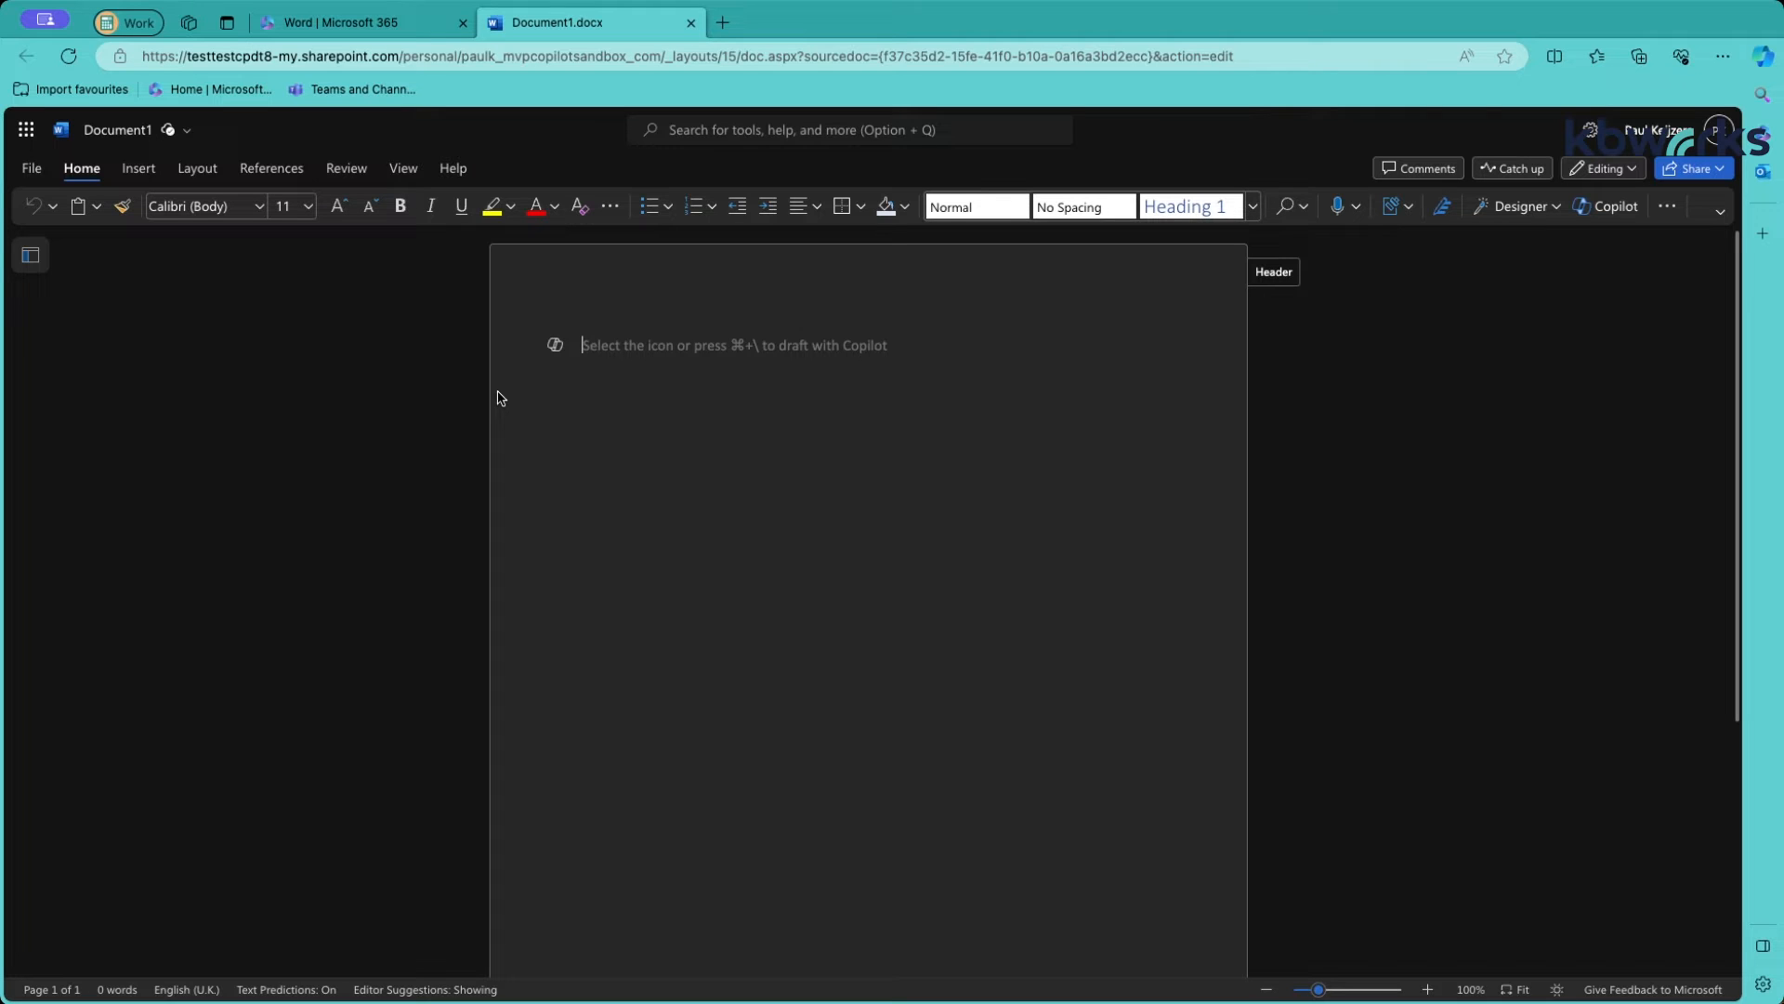
Open Draft with Copilot on the blank Document1.docx page
{"action": "left_click", "coordinate": [558, 351]}
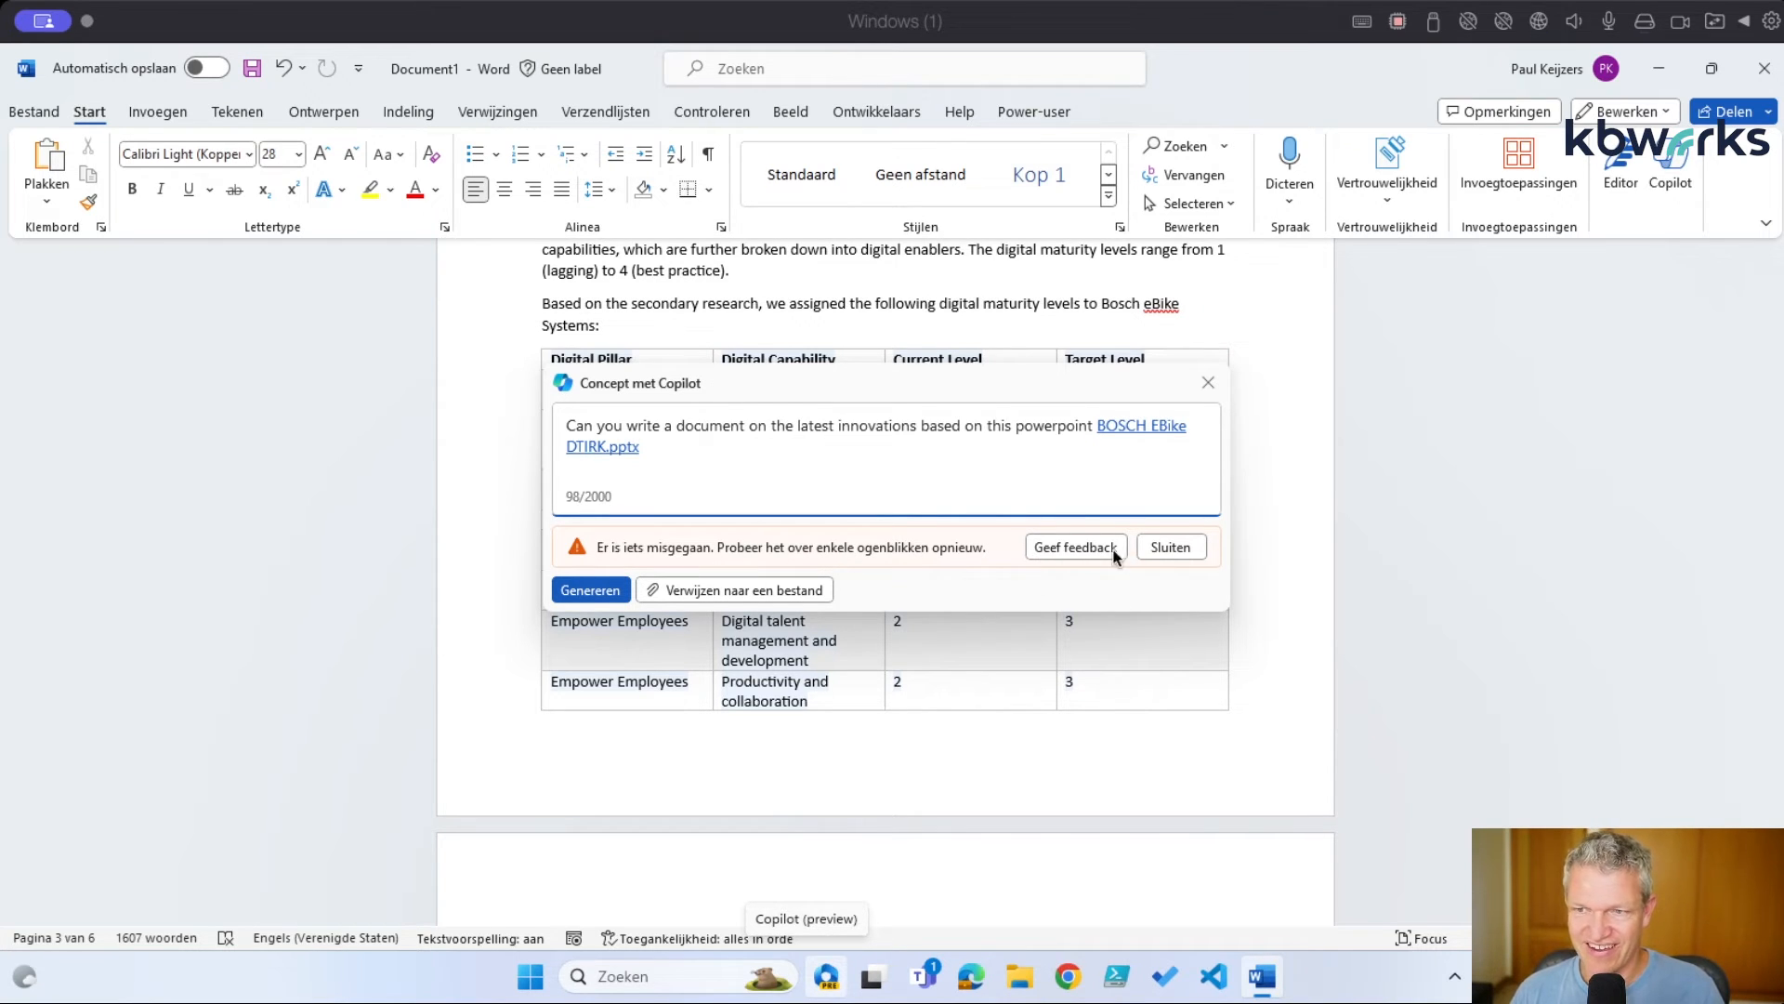
Dismiss the Copilot error, close the drafting box, and review the six-page, 1607-word draft
{"action": "left_click", "coordinate": [1195, 549]}
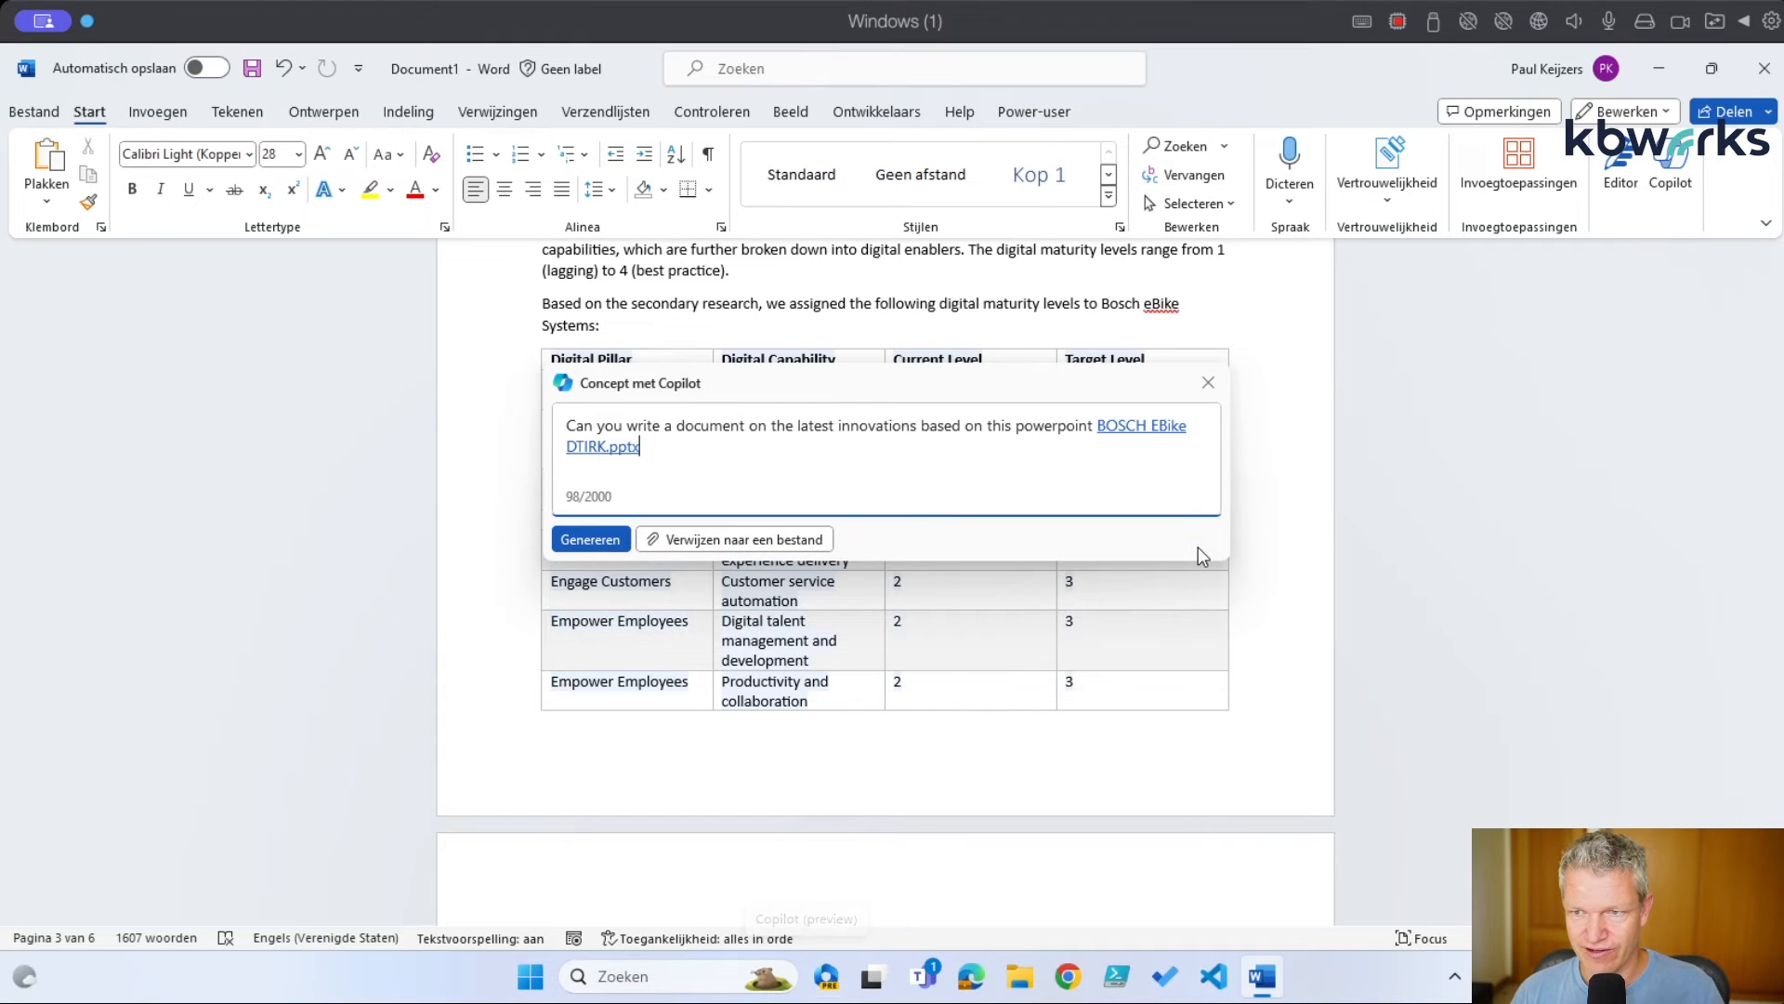
{"action": "left_click", "coordinate": [1208, 382]}
{"action": "scroll", "coordinate": [1108, 621], "scroll_direction": "down", "scroll_amount": 5}
{"action": "scroll", "coordinate": [1108, 621], "scroll_direction": "down", "scroll_amount": 15}
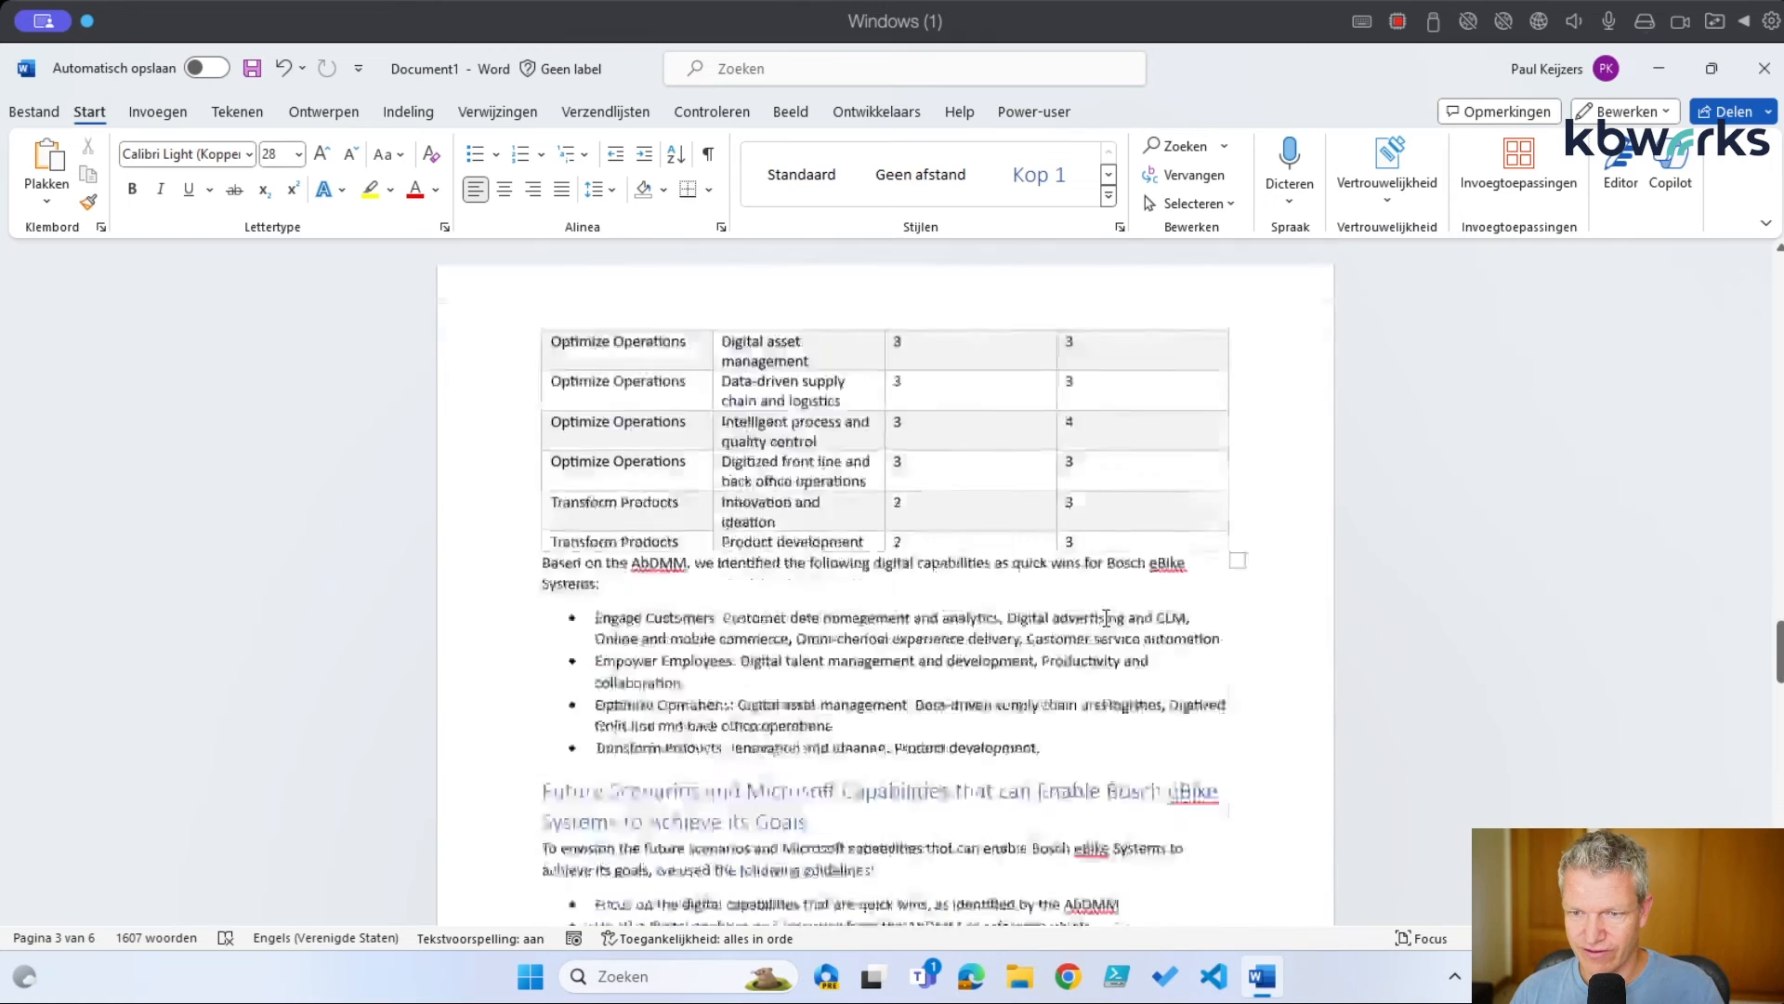
{"action": "scroll", "coordinate": [1106, 623], "scroll_direction": "down", "scroll_amount": 8}
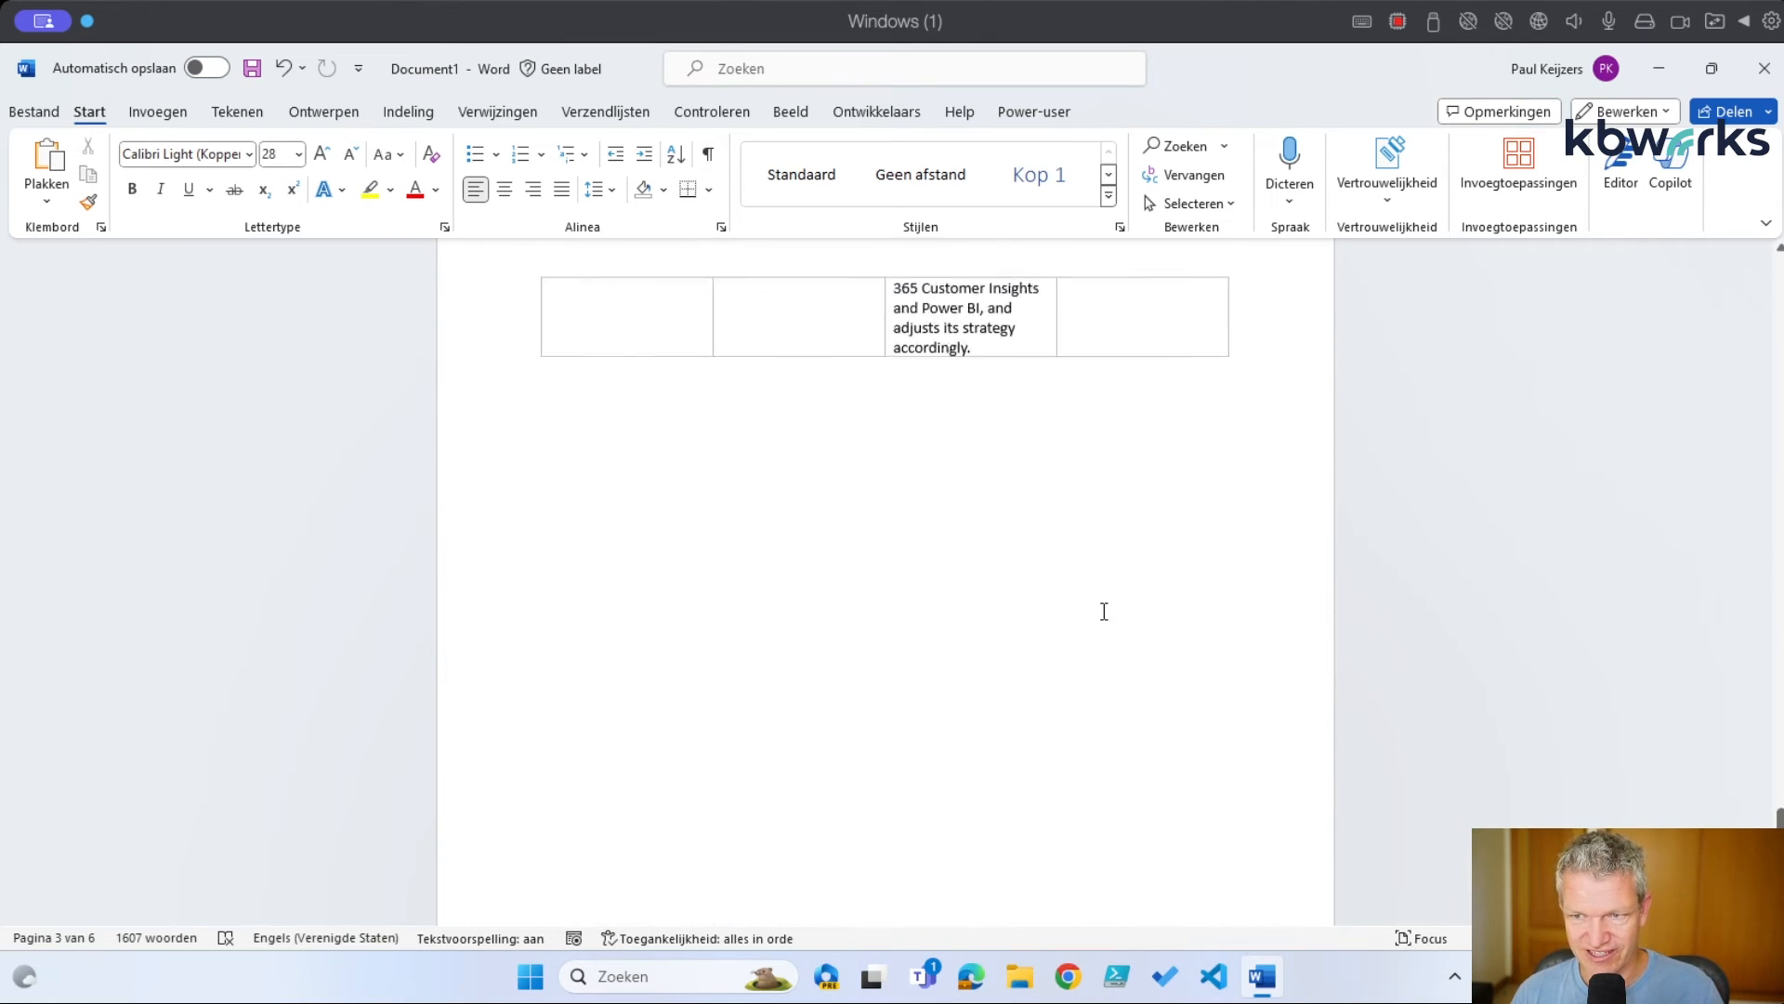
{"action": "scroll", "coordinate": [1104, 614], "scroll_direction": "up", "scroll_amount": 20}
{"action": "scroll", "coordinate": [1102, 605], "scroll_direction": "up", "scroll_amount": 1}
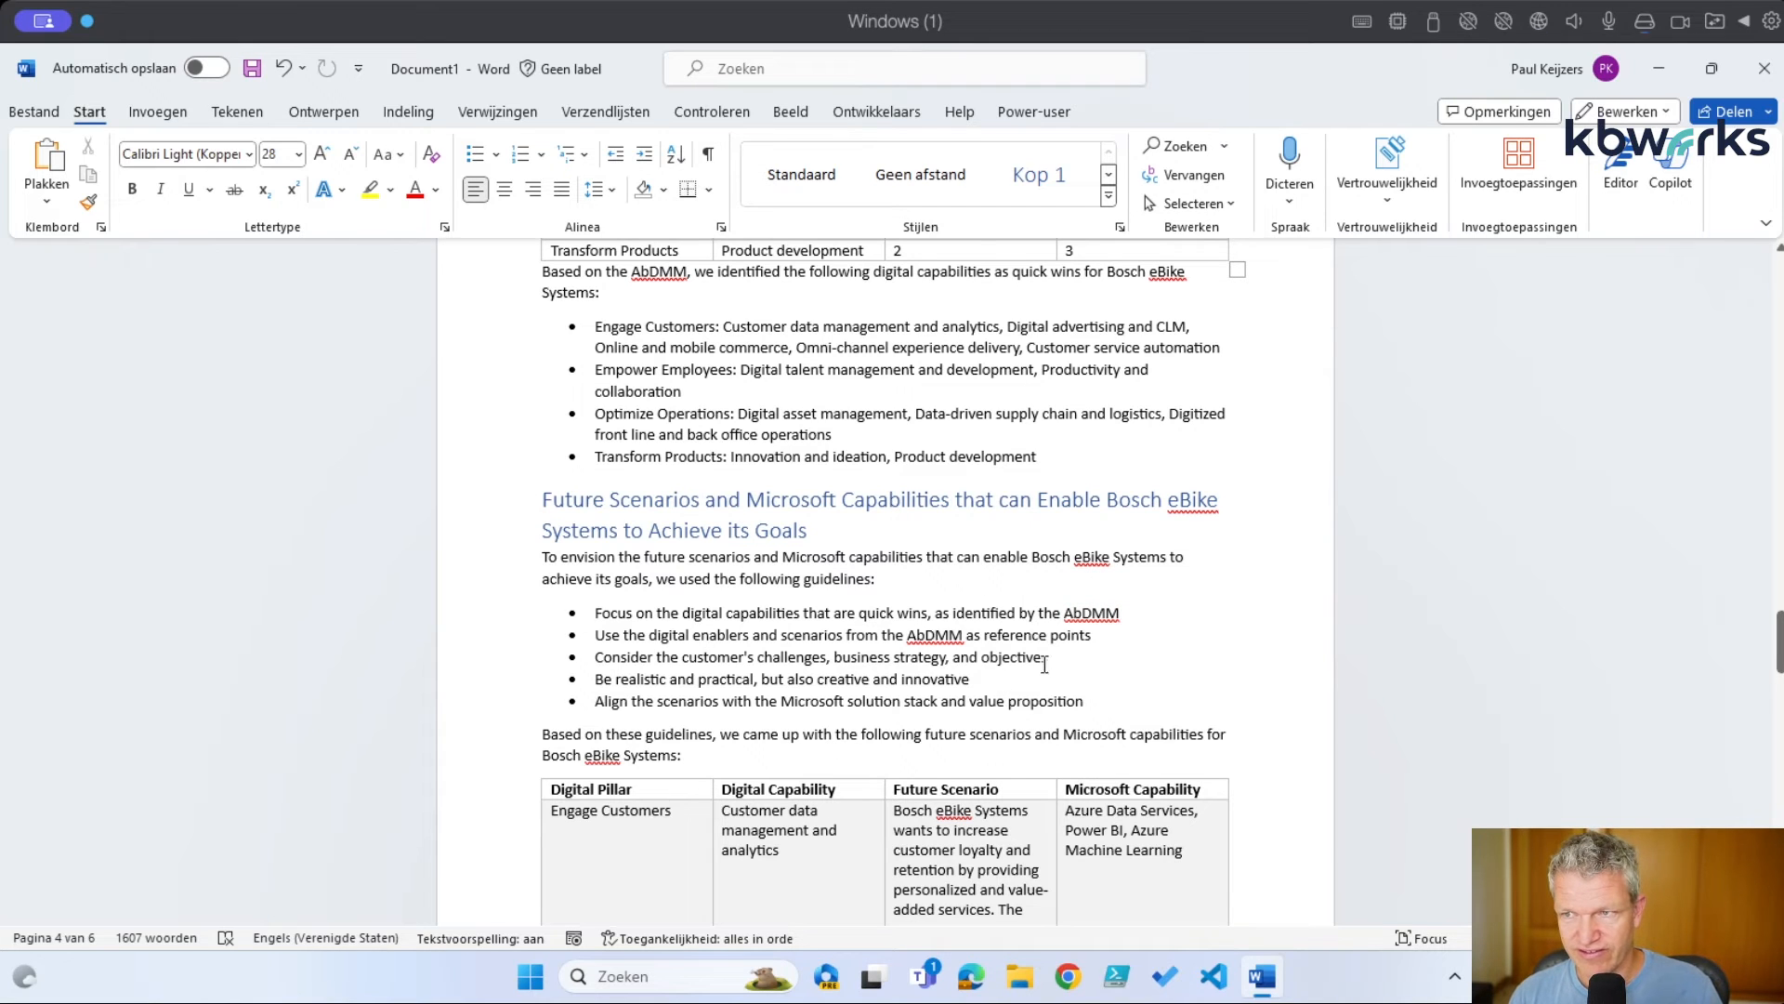
Have the Copilot side pane summarize the e-bike innovations document's main ideas
{"action": "left_click", "coordinate": [1673, 184]}
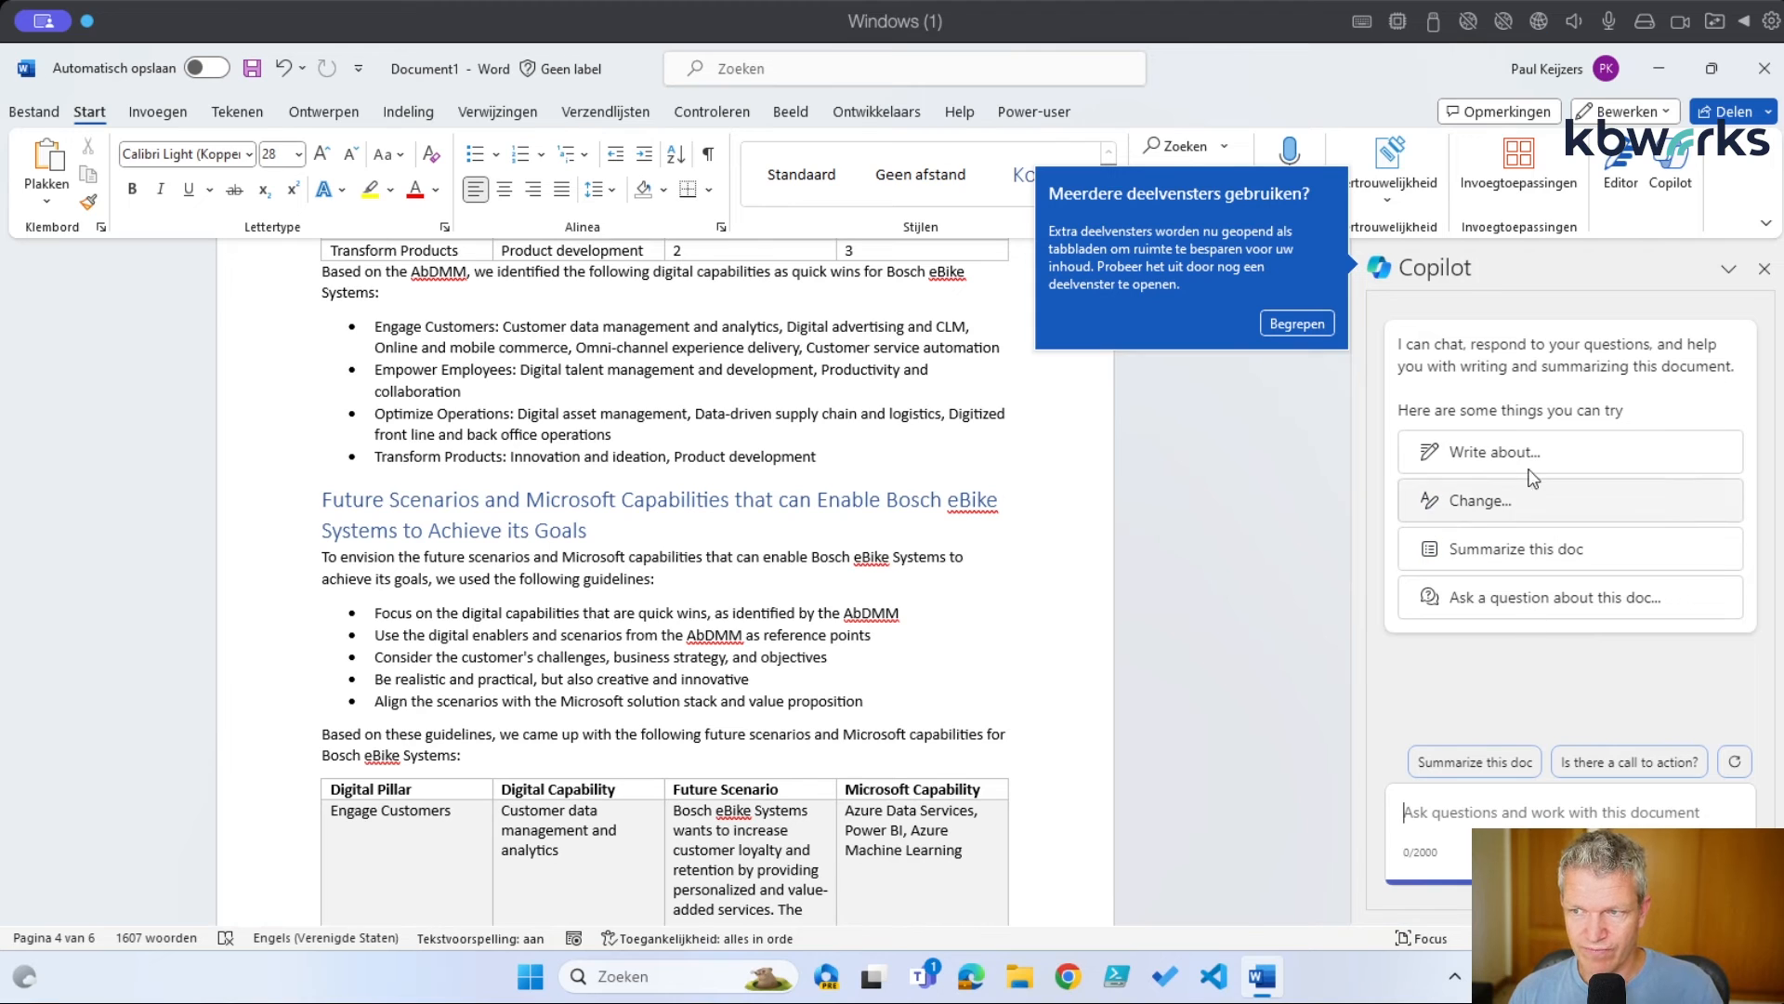
{"action": "left_click", "coordinate": [1539, 563]}
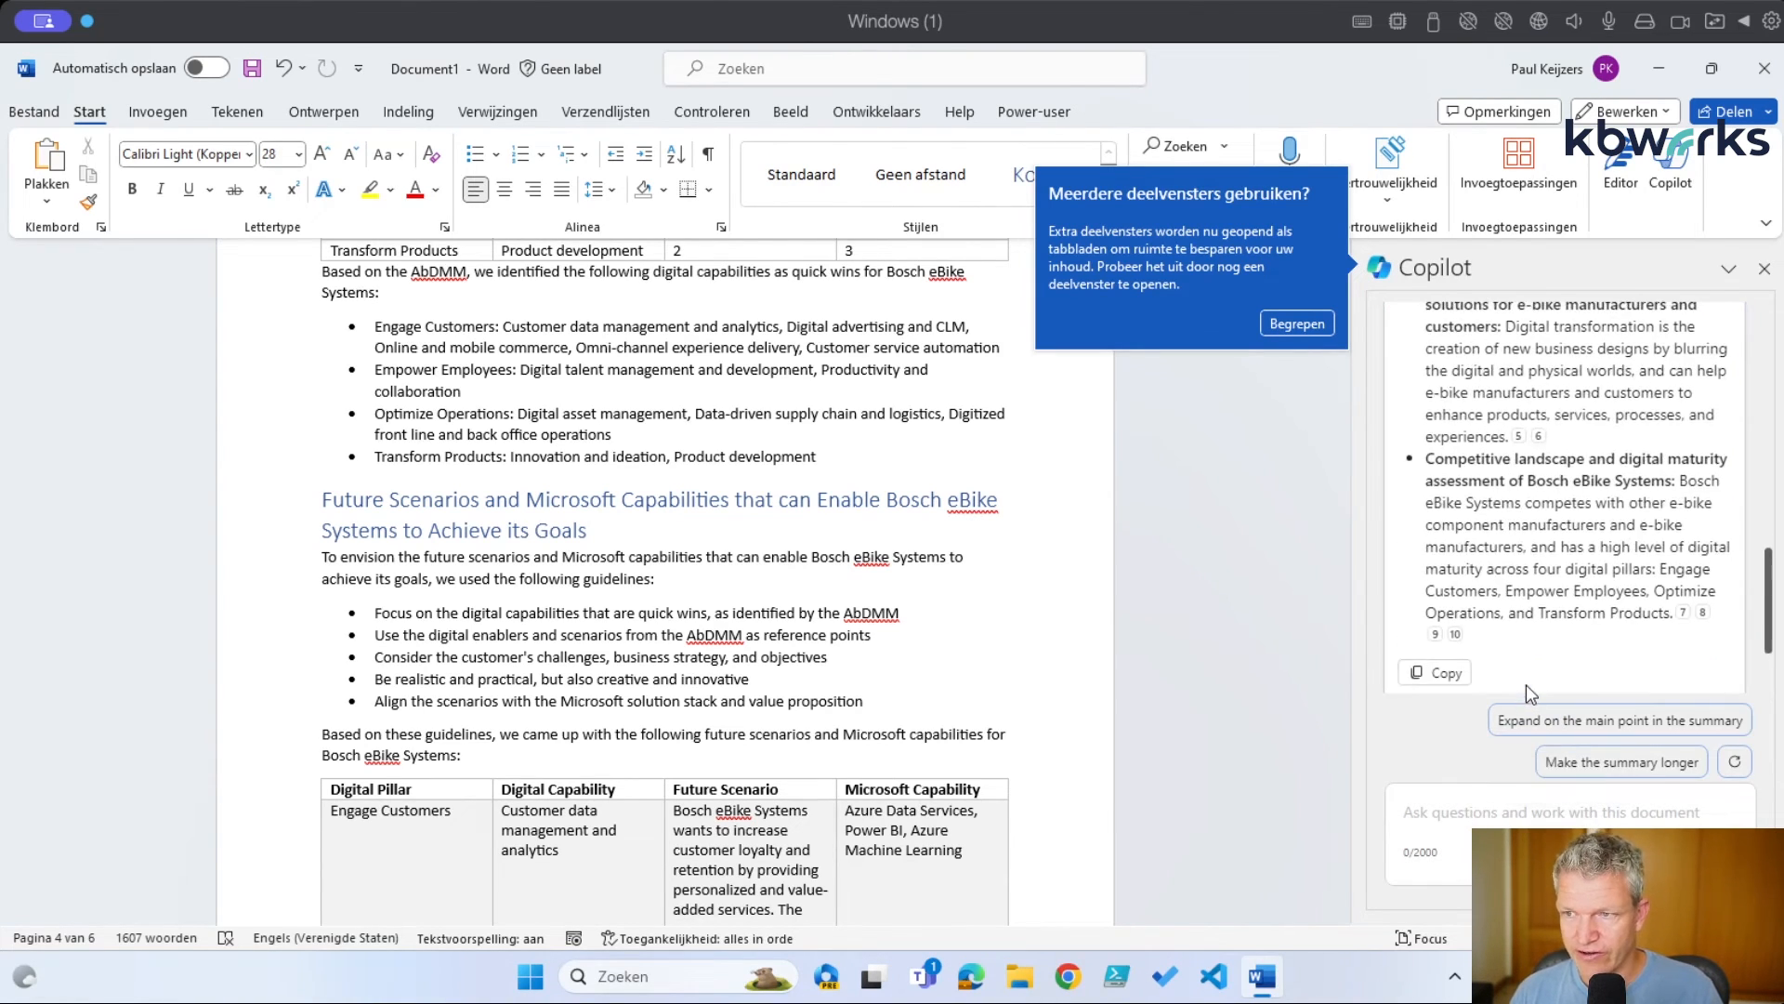
Jump from the Copilot summary to the sentence cited as source 2
{"action": "scroll", "coordinate": [1526, 684], "scroll_direction": "up", "scroll_amount": 10}
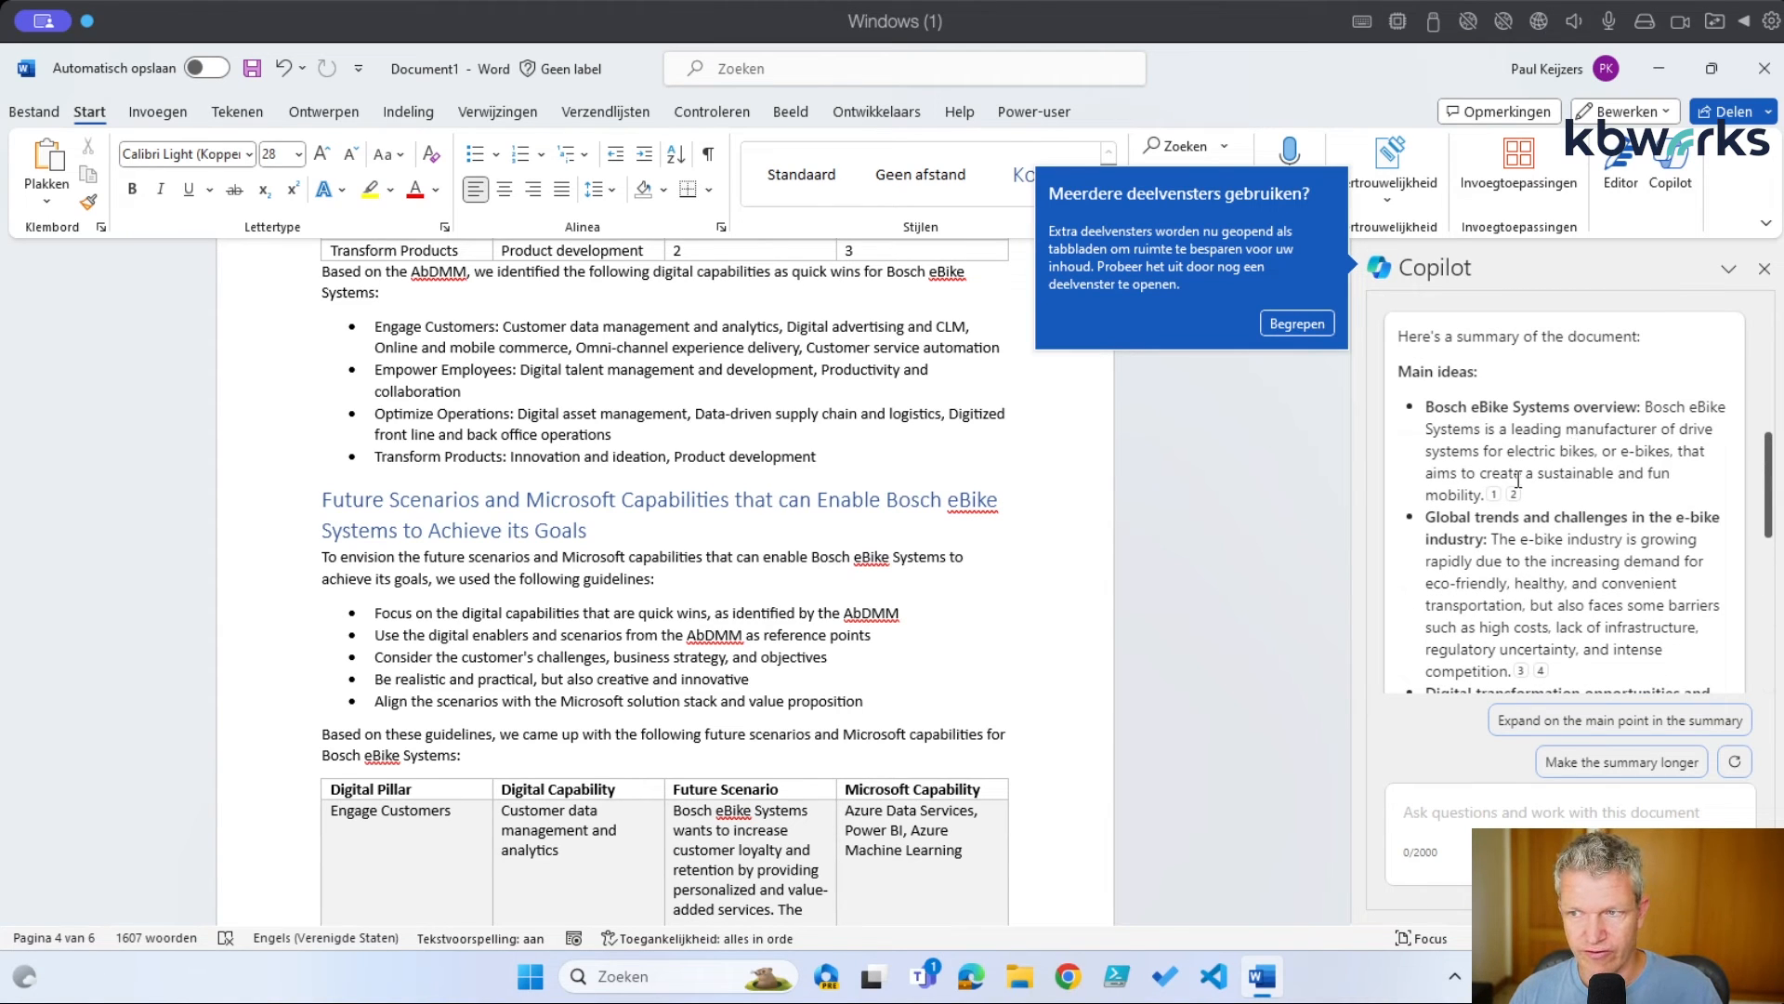
{"action": "mouse_move", "coordinate": [1513, 497]}
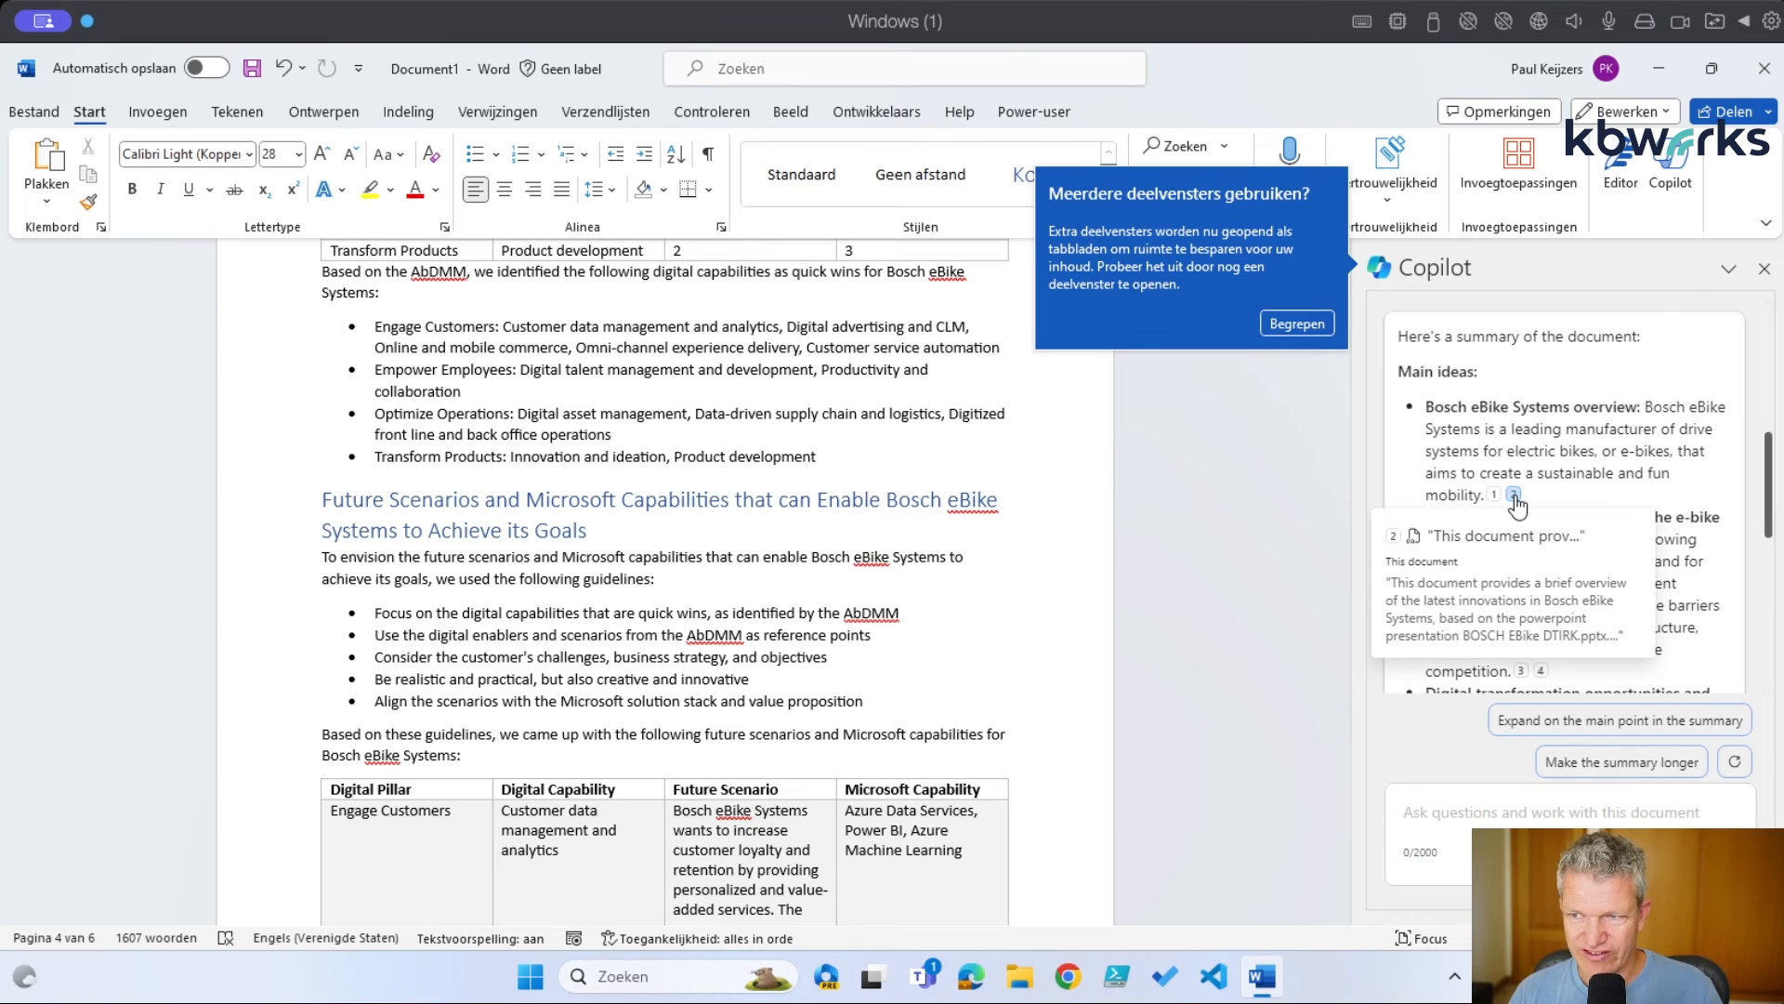
{"action": "left_click", "coordinate": [1515, 497]}
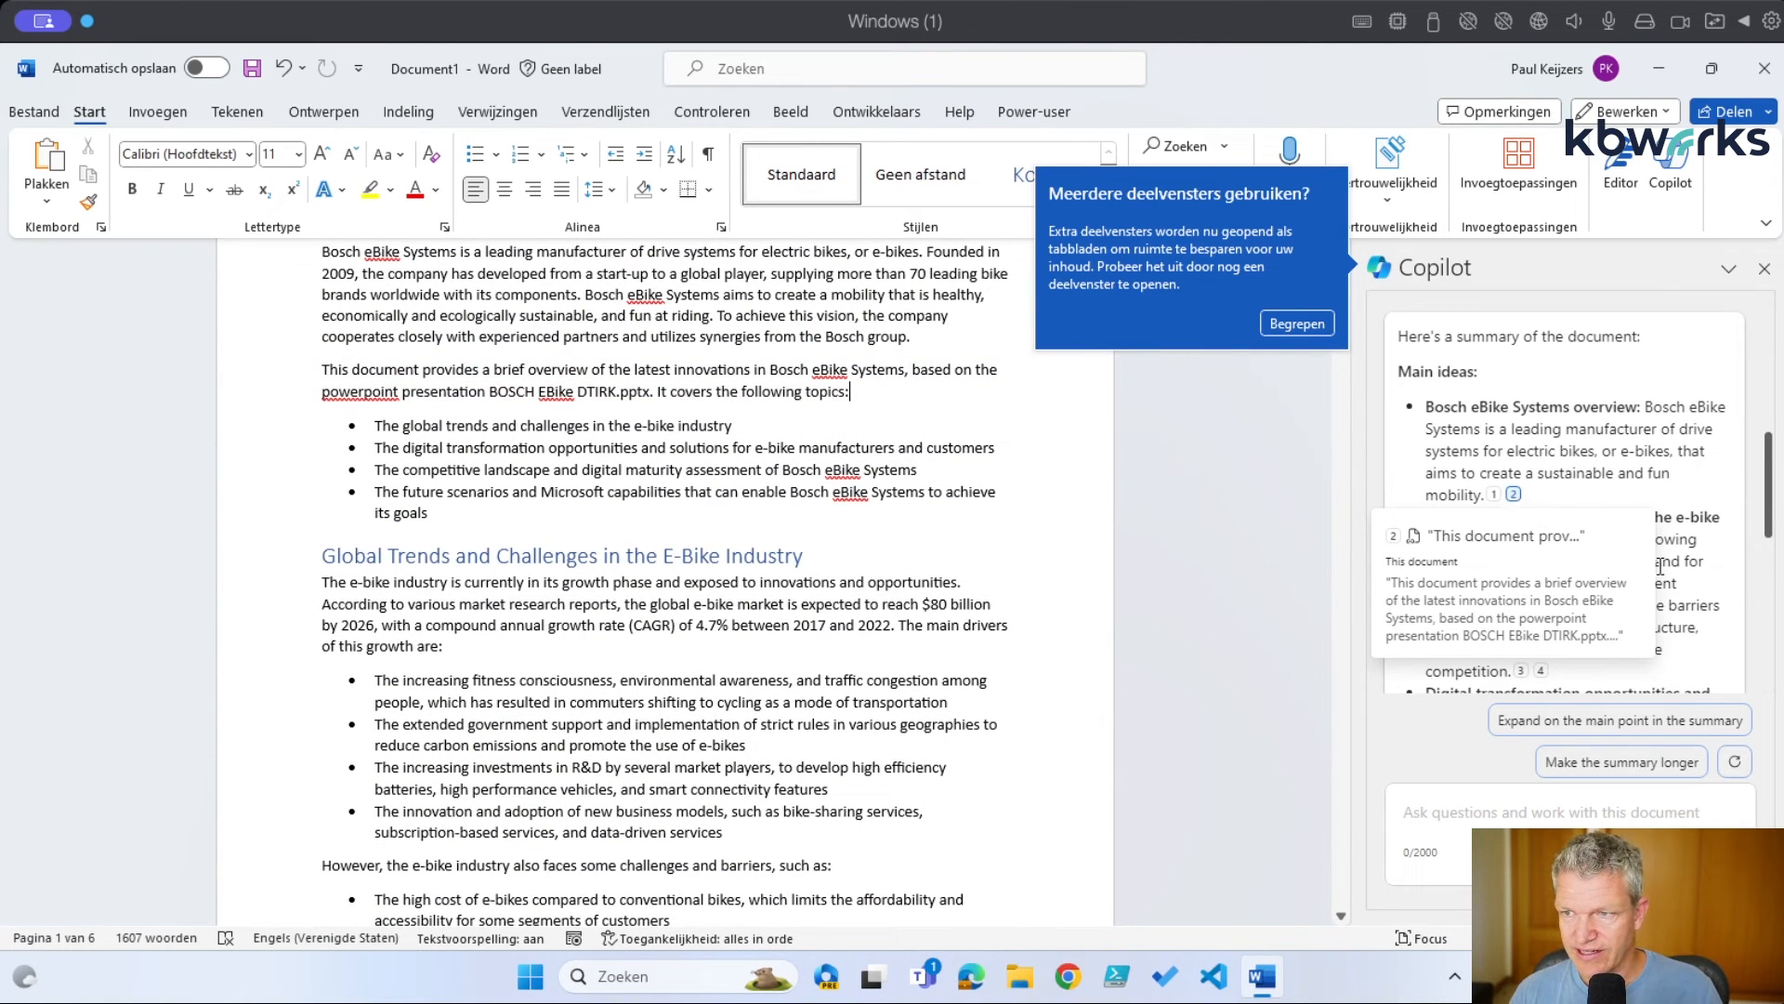
Follow citation 6 to the page-2 passage 'For e-bike manufacturers, digital transformation can enable them to:'
{"action": "scroll", "coordinate": [1675, 568], "scroll_direction": "down", "scroll_amount": 4}
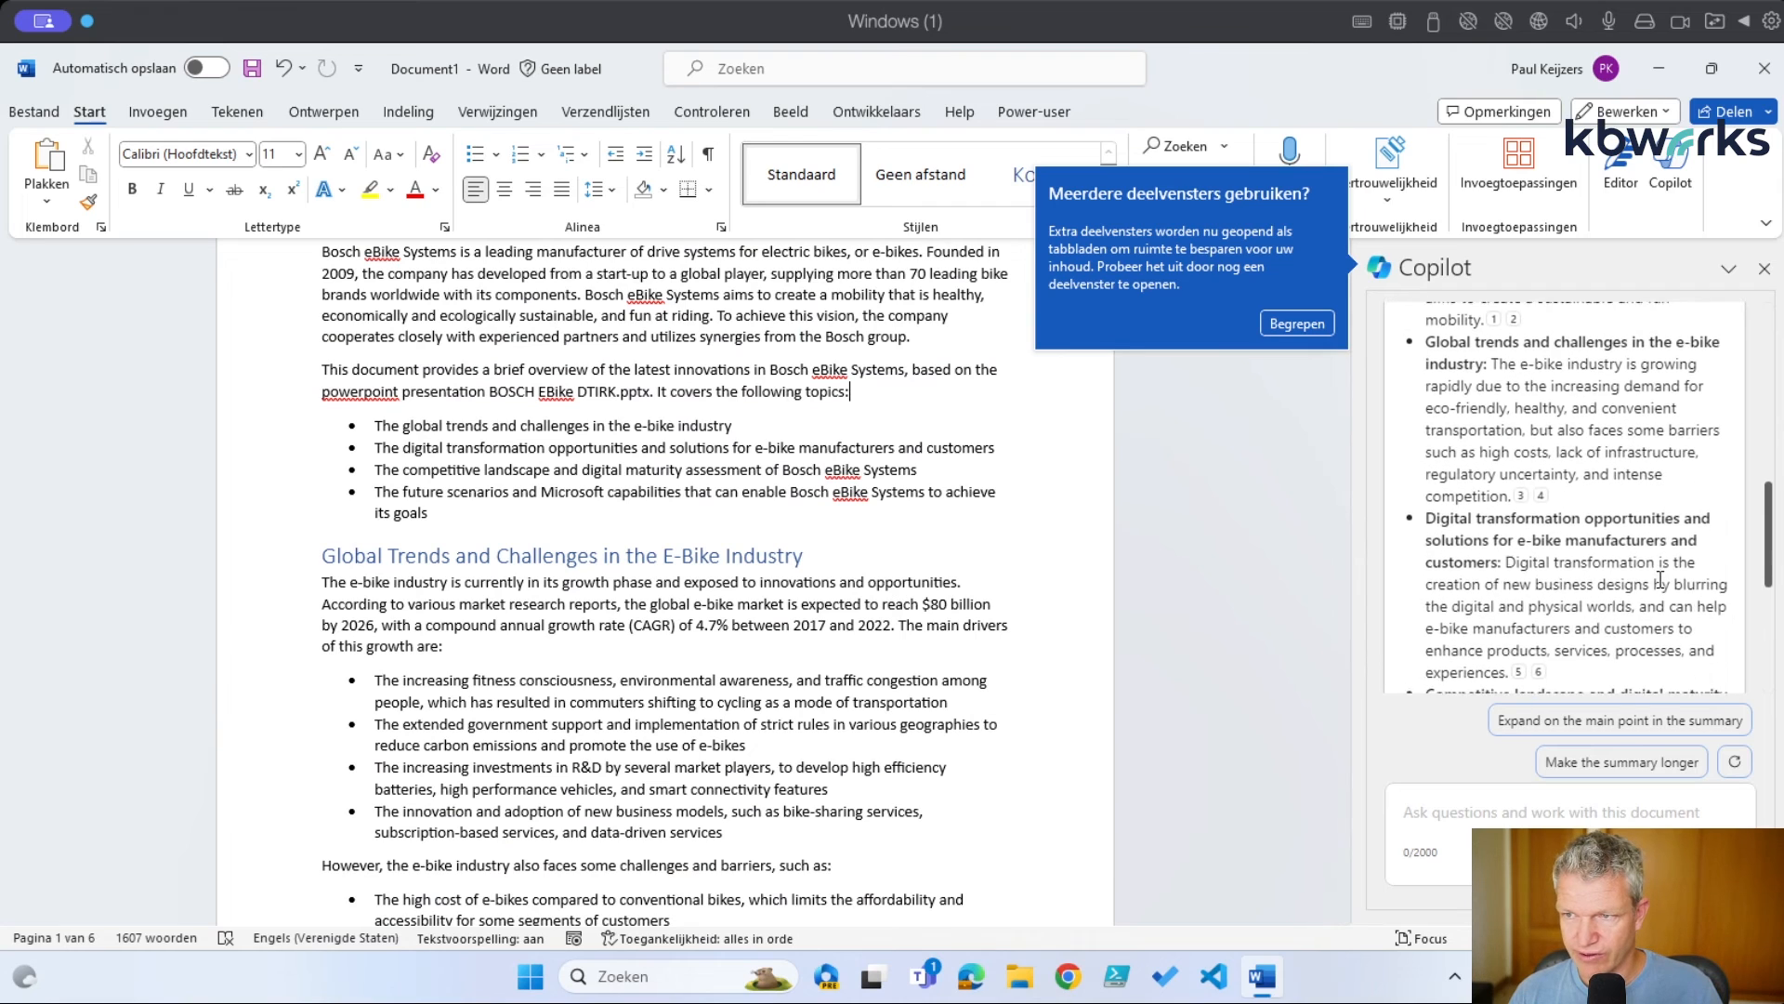
{"action": "scroll", "coordinate": [1654, 571], "scroll_direction": "down", "scroll_amount": 2}
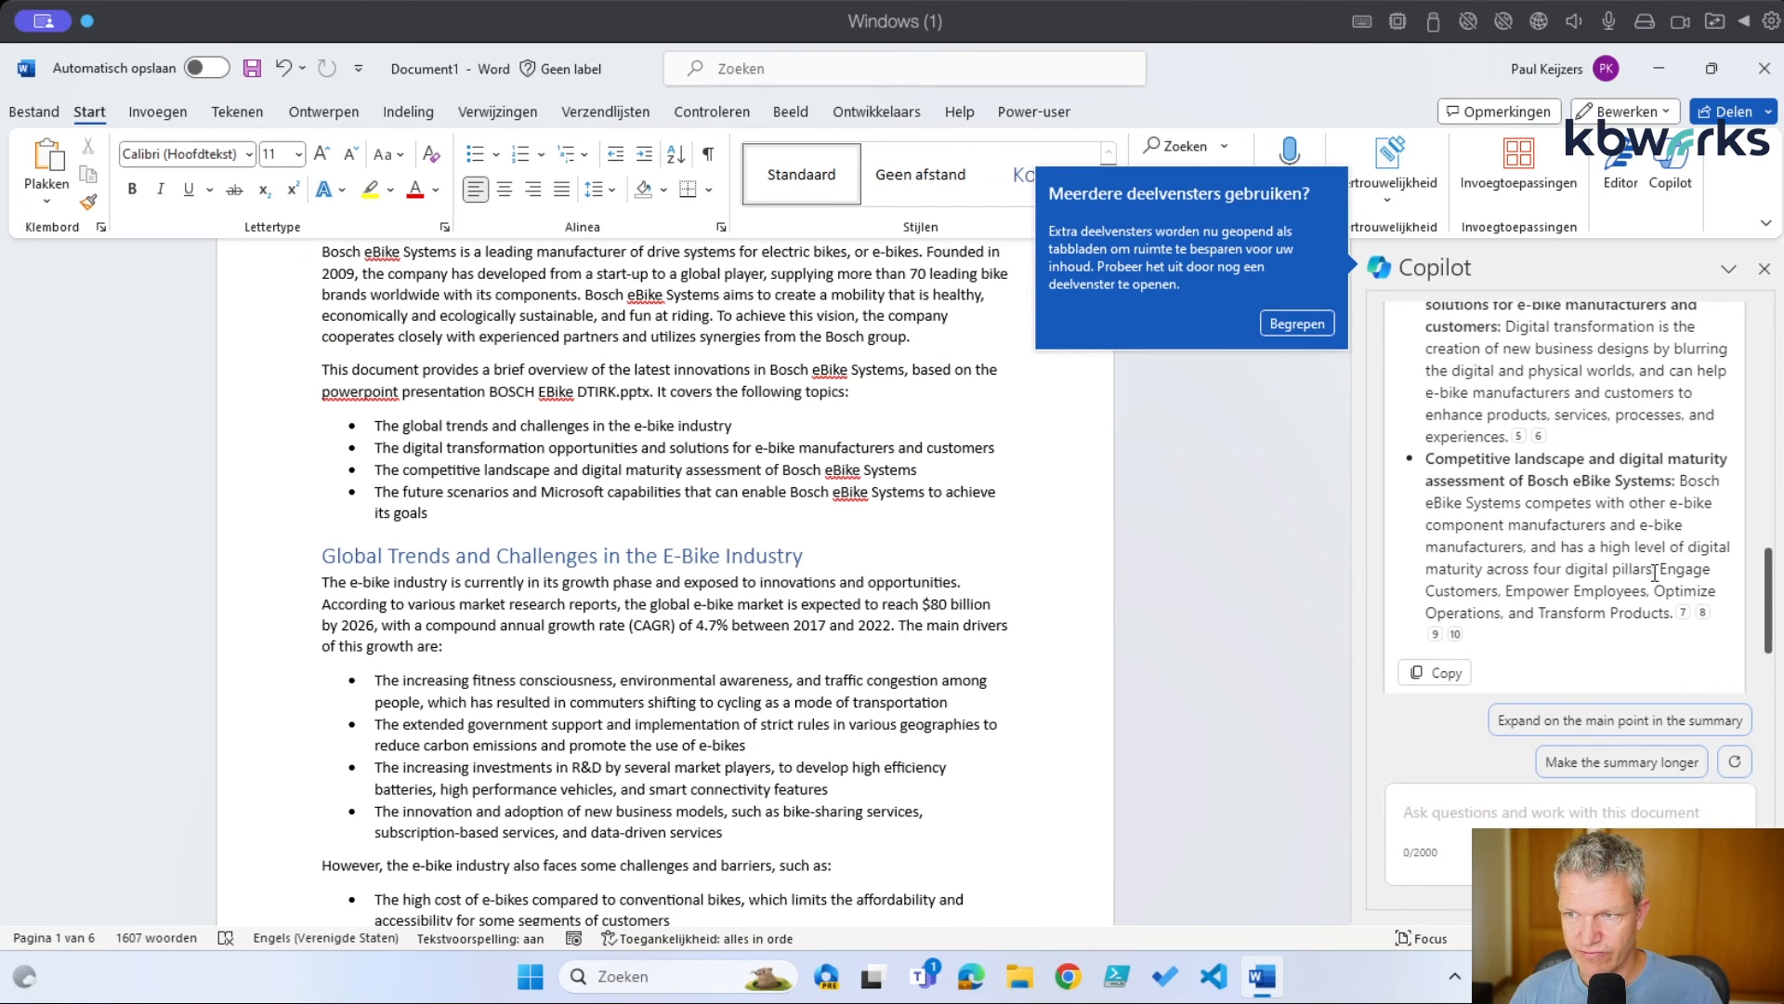
{"action": "left_click", "coordinate": [1540, 437]}
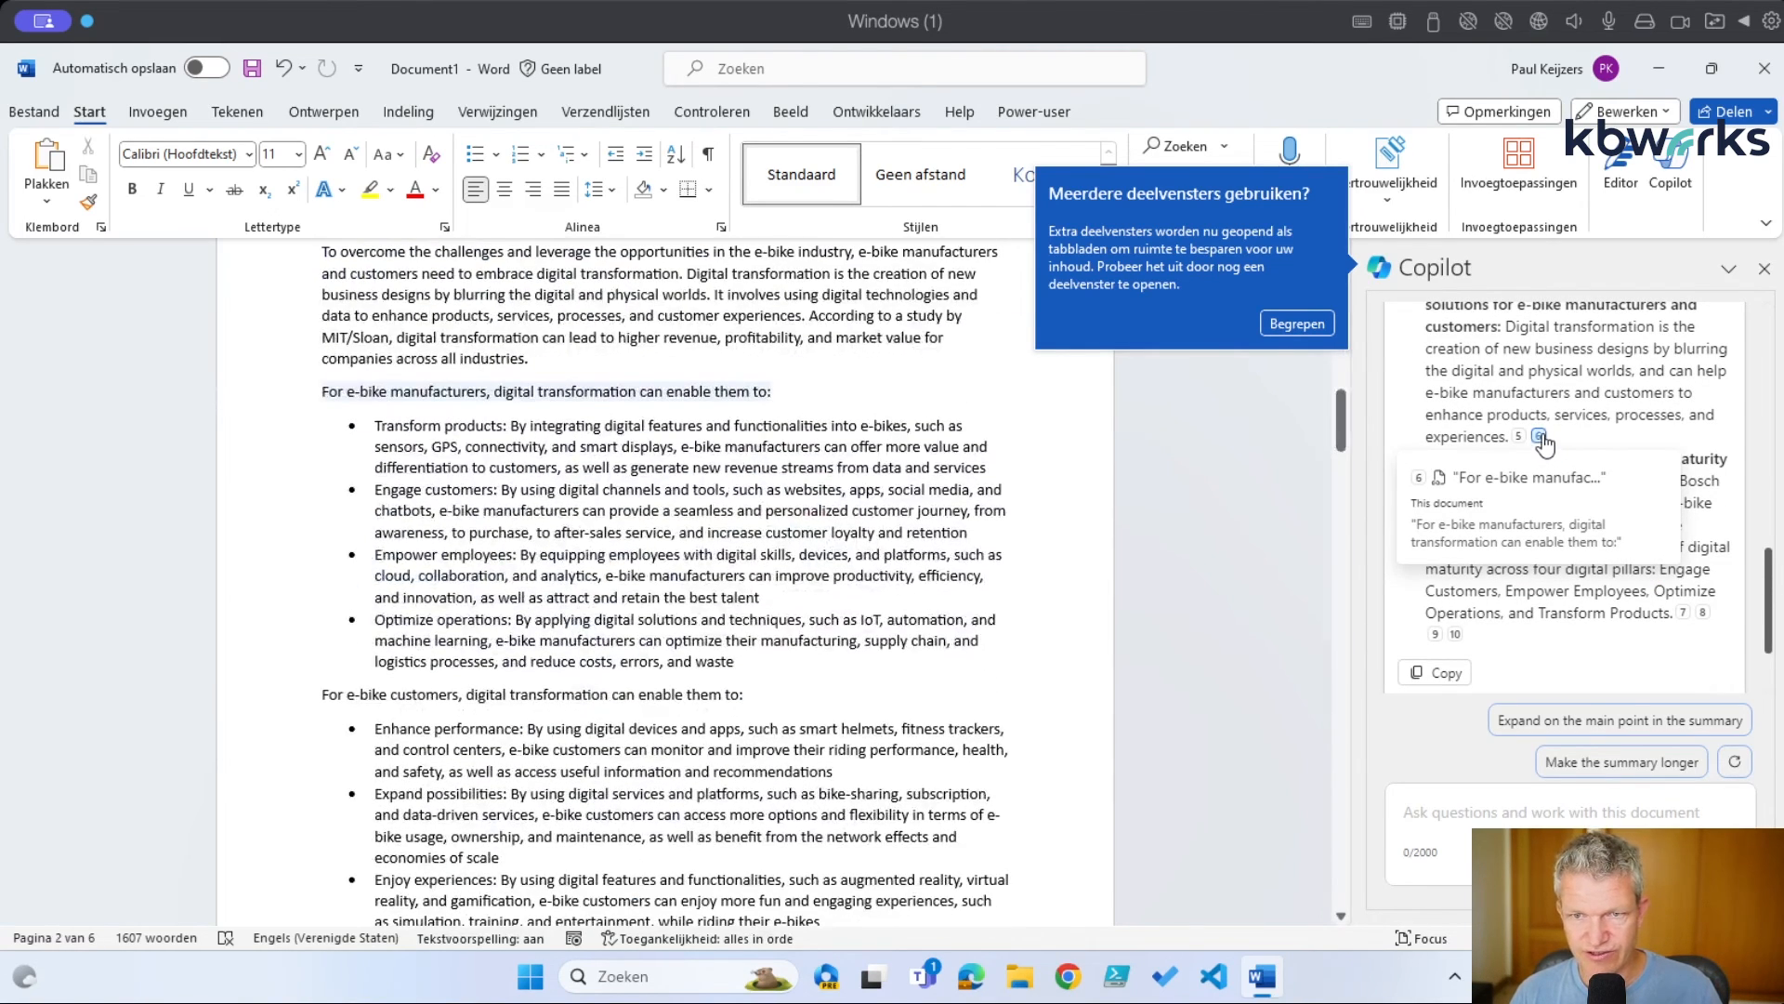